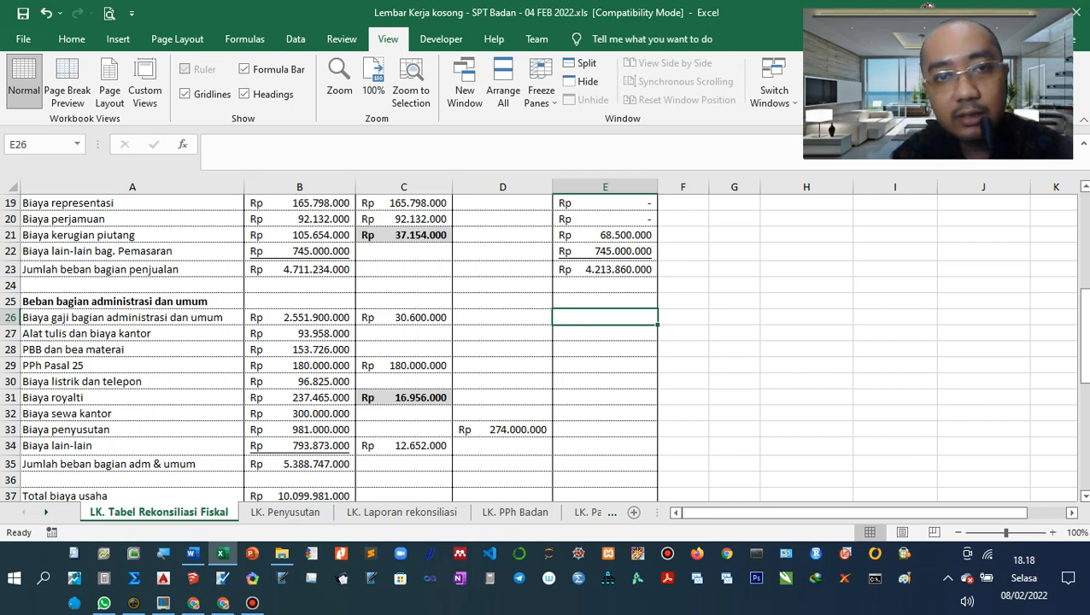
Calculate the fiscal amount for Biaya gaji bagian administrasi dan umum in E26 with =B26-C26
{"action": "left_click", "coordinate": [404, 332]}
{"action": "left_click", "coordinate": [404, 319]}
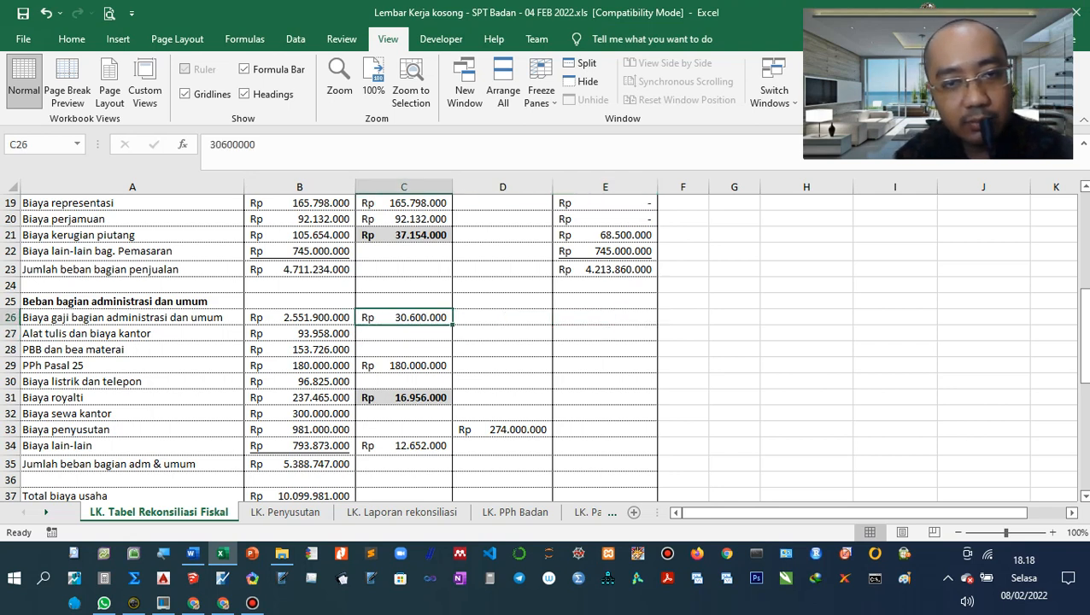
{"action": "left_click", "coordinate": [605, 318]}
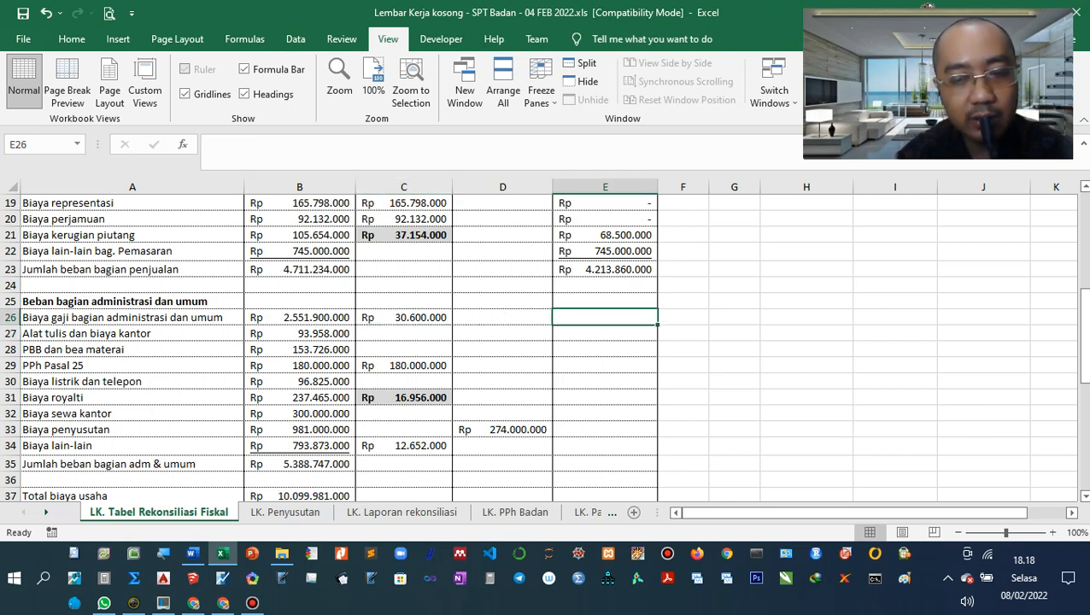
{"action": "type", "text": "="}
{"action": "key", "text": "Left"}
{"action": "key", "text": "Left"}
{"action": "key", "text": "Left"}
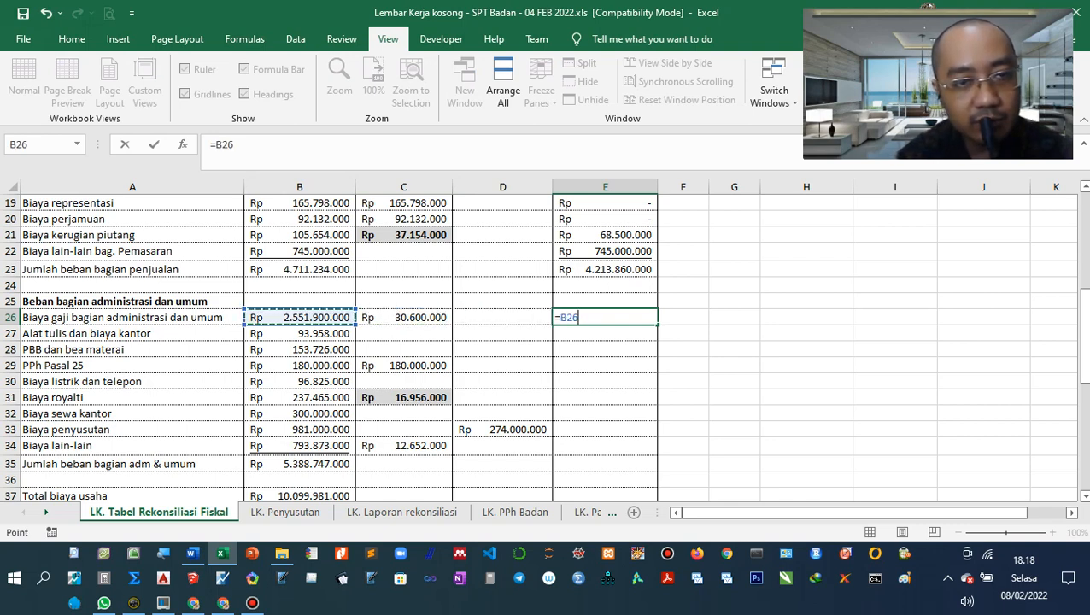
{"action": "type", "text": "-"}
{"action": "key", "text": "Left"}
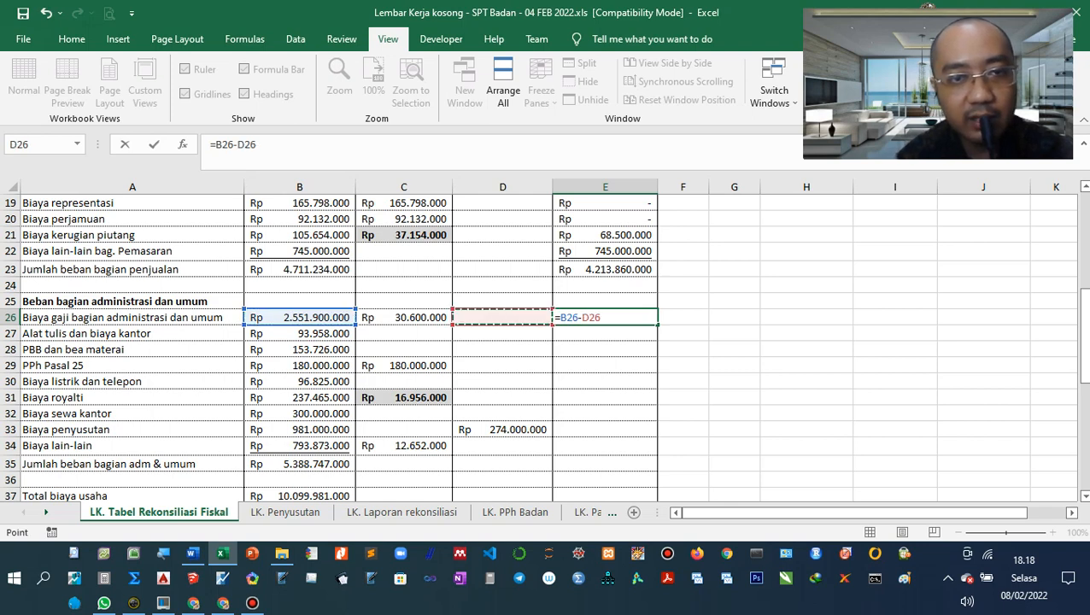
{"action": "key", "text": "Left"}
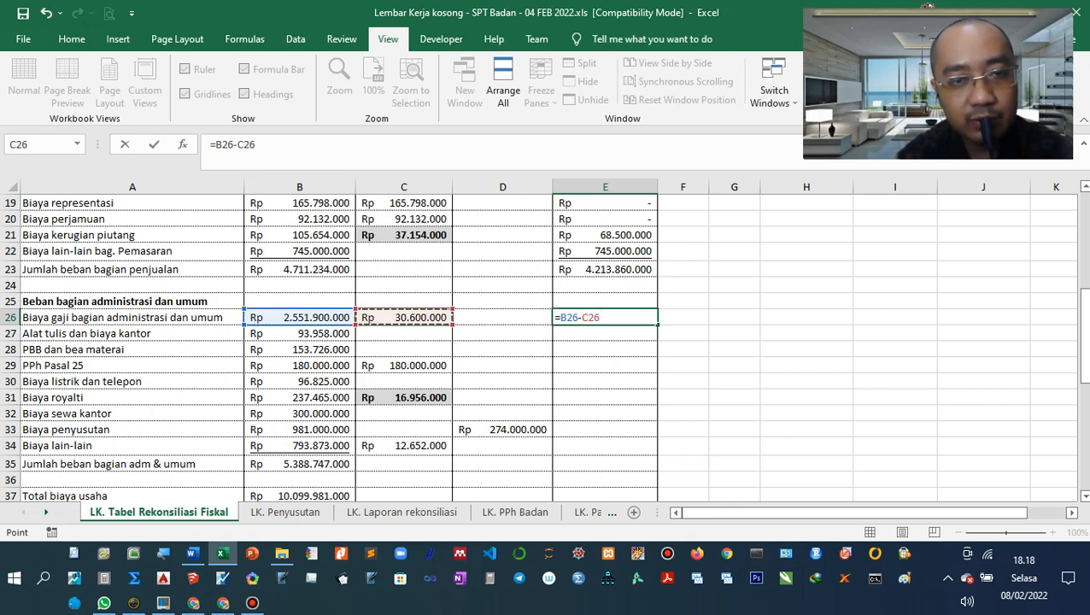
{"action": "key", "text": "Return"}
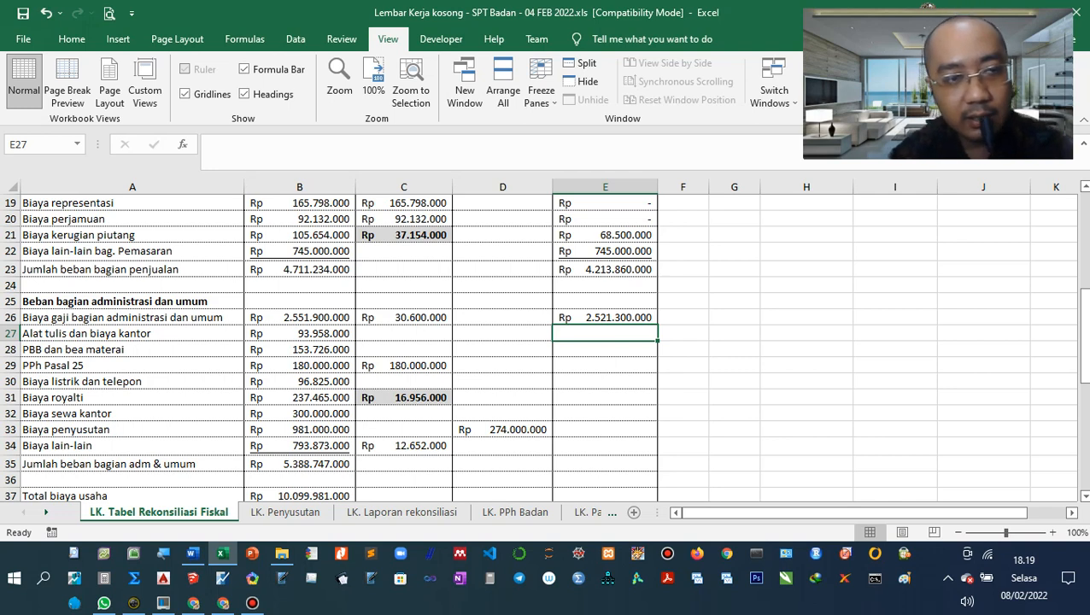
Carry the Alat tulis dan biaya kantor amount over to E27 with the formula =B27
{"action": "type", "text": "="}
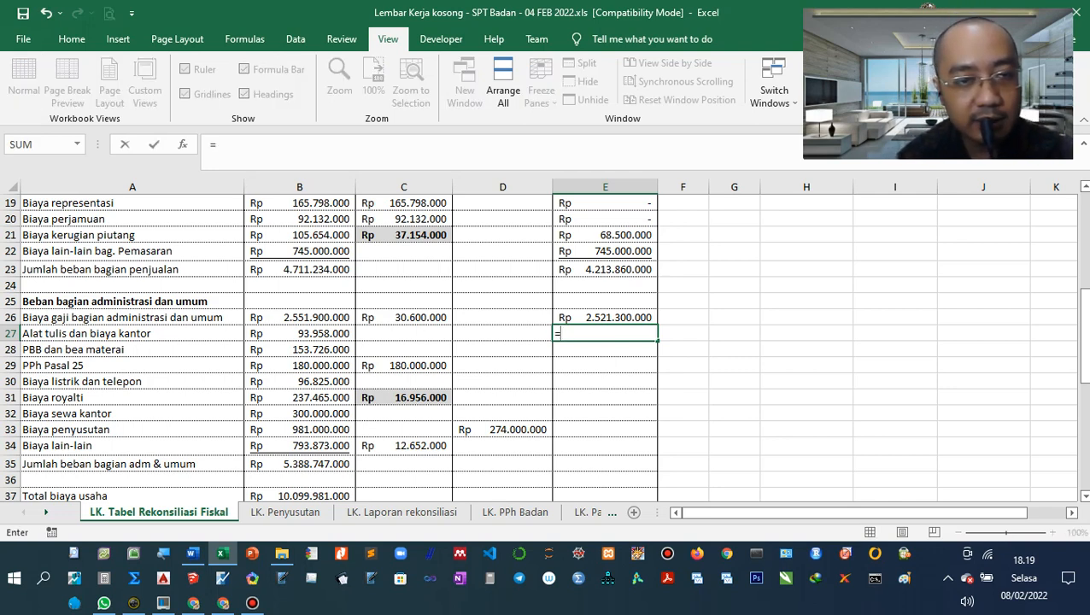
{"action": "key", "text": "Left"}
{"action": "key", "text": "Left"}
{"action": "key", "text": "Left"}
{"action": "key", "text": "Left"}
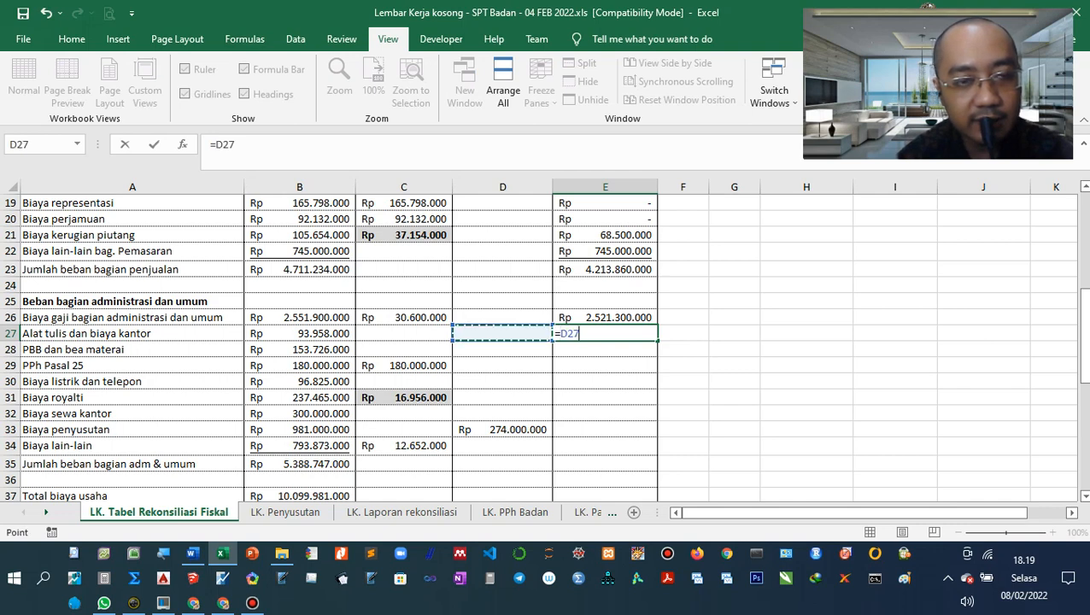
{"action": "key", "text": "Right"}
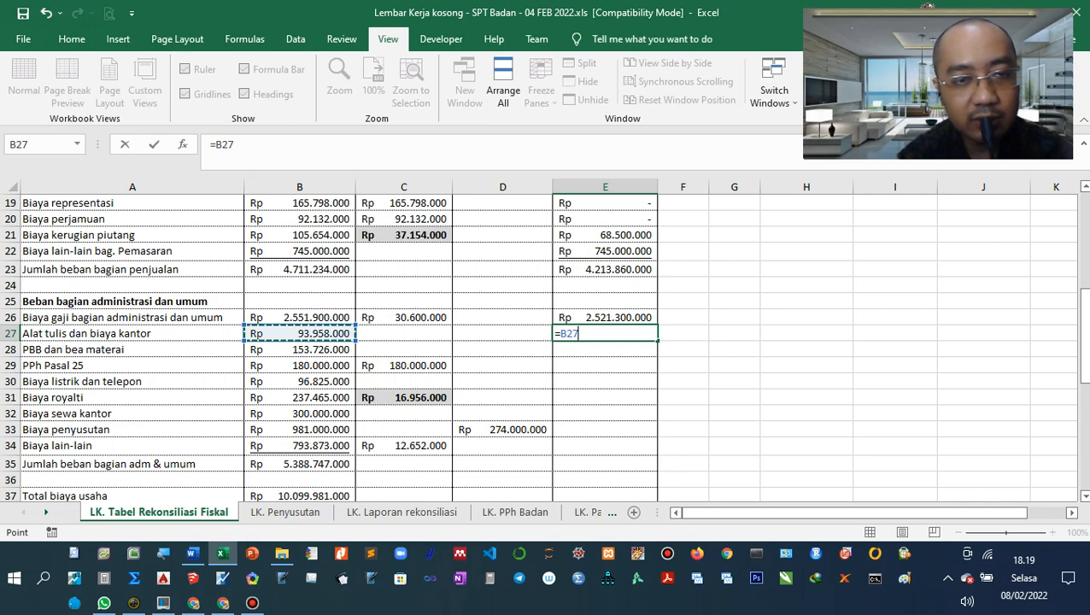
{"action": "key", "text": "Return"}
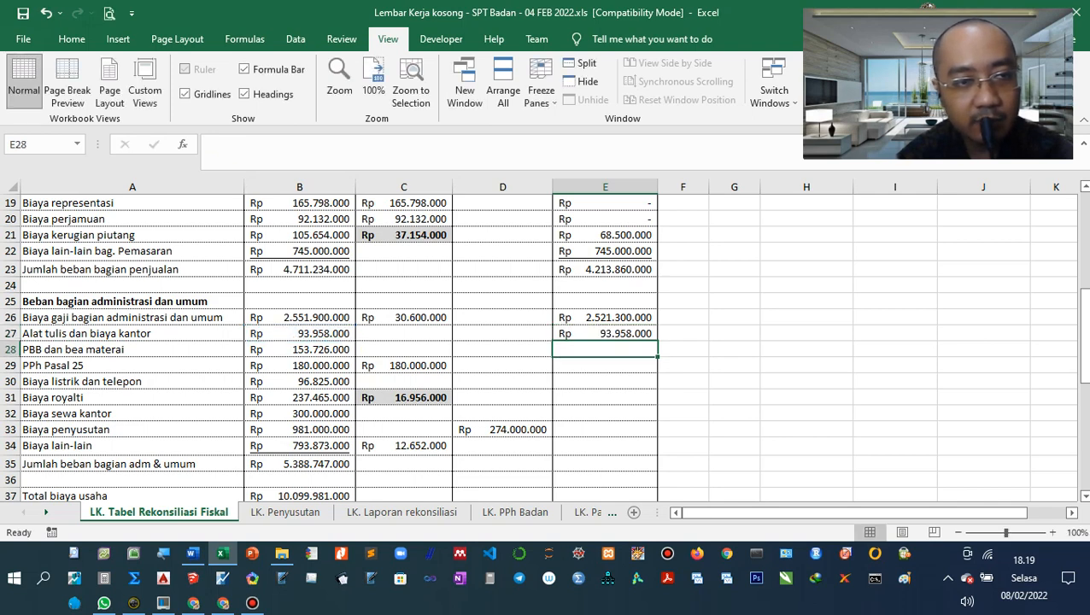
Carry the PBB dan bea materai amount over to E28 with the formula =B28
{"action": "type", "text": "="}
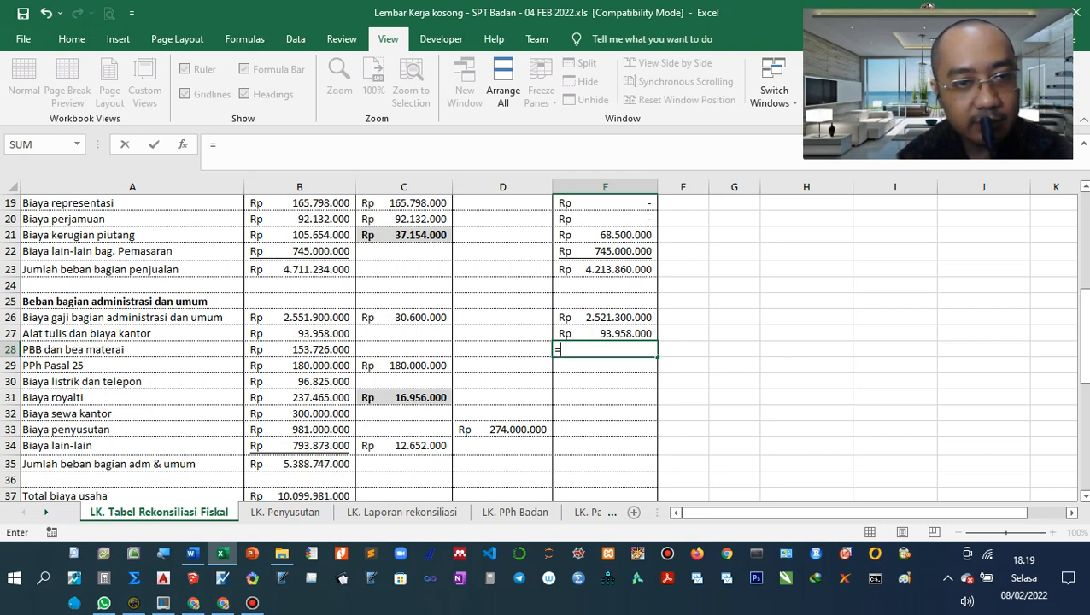
{"action": "key", "text": "Left"}
{"action": "key", "text": "Left"}
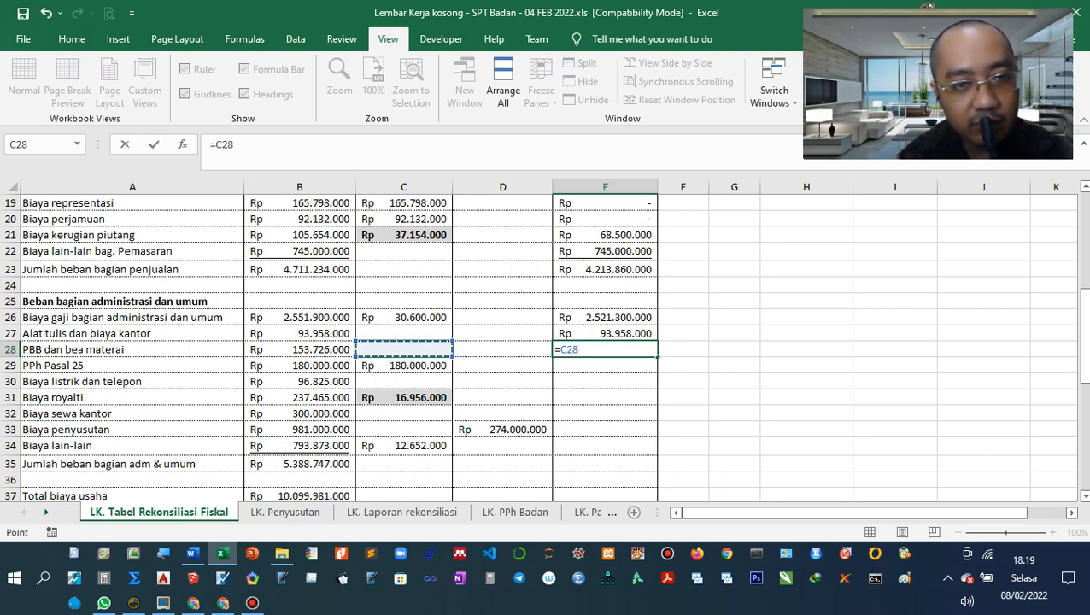
{"action": "key", "text": "Left"}
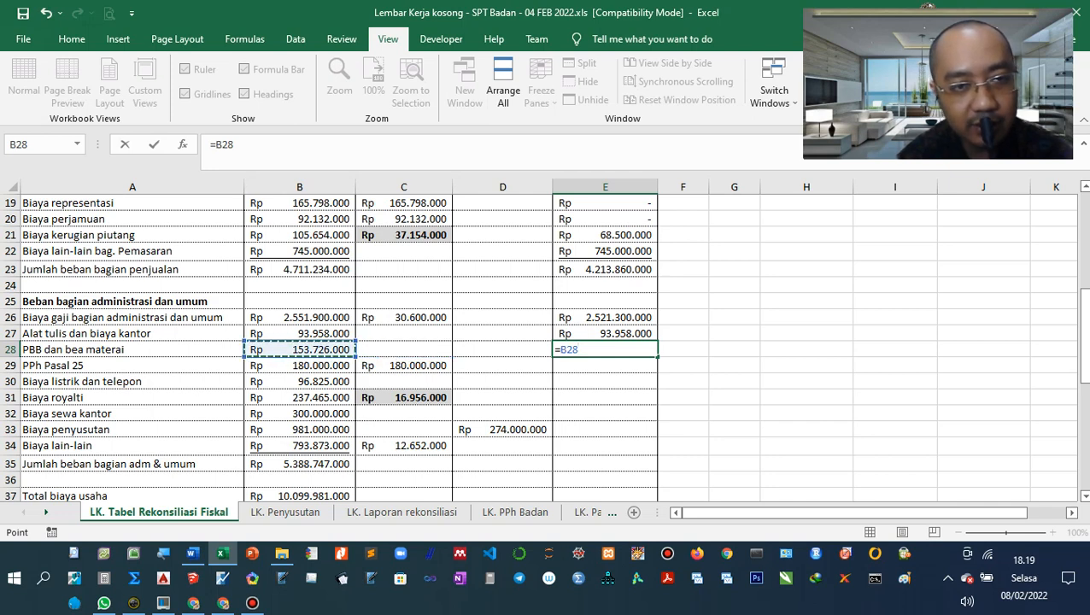
{"action": "key", "text": "Return"}
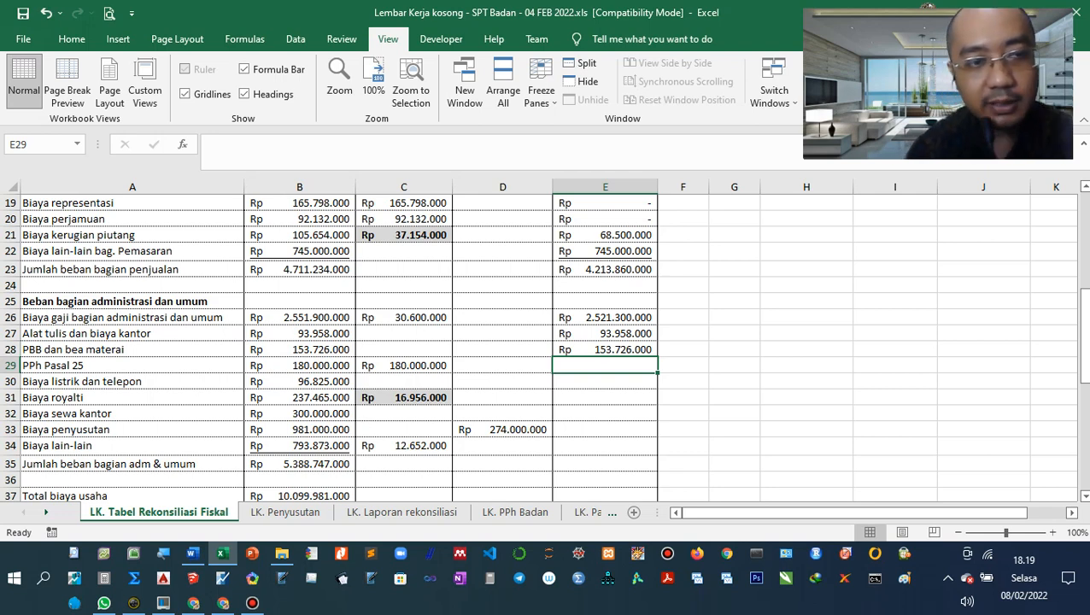
Calculate the fiscal amount for PPh Pasal 25 in E29 by subtracting C29 from B29
{"action": "type", "text": "="}
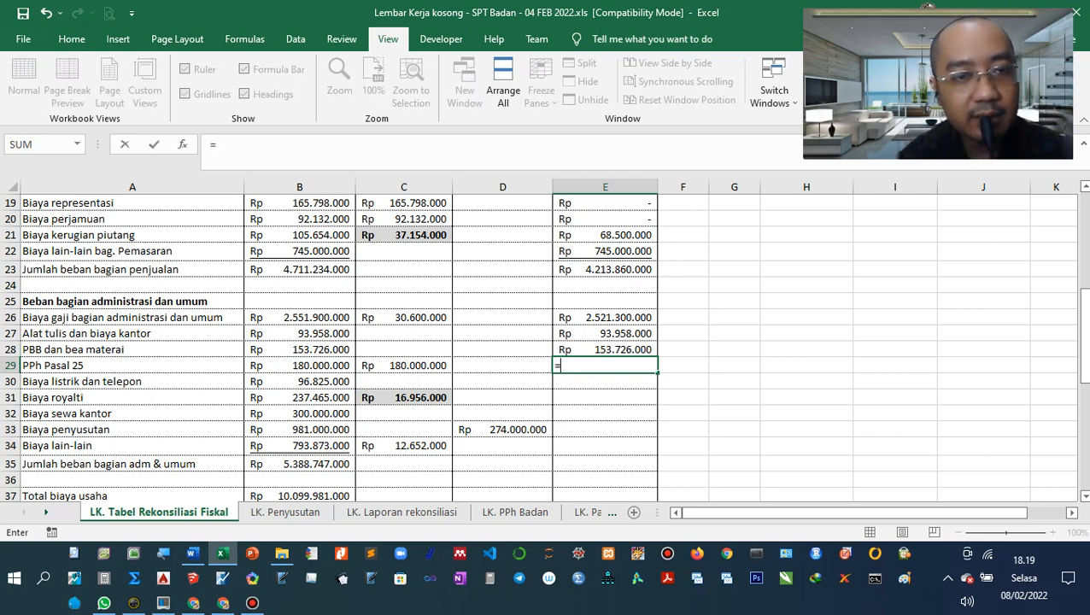
{"action": "key", "text": "Left"}
{"action": "key", "text": "Left"}
{"action": "key", "text": "Left"}
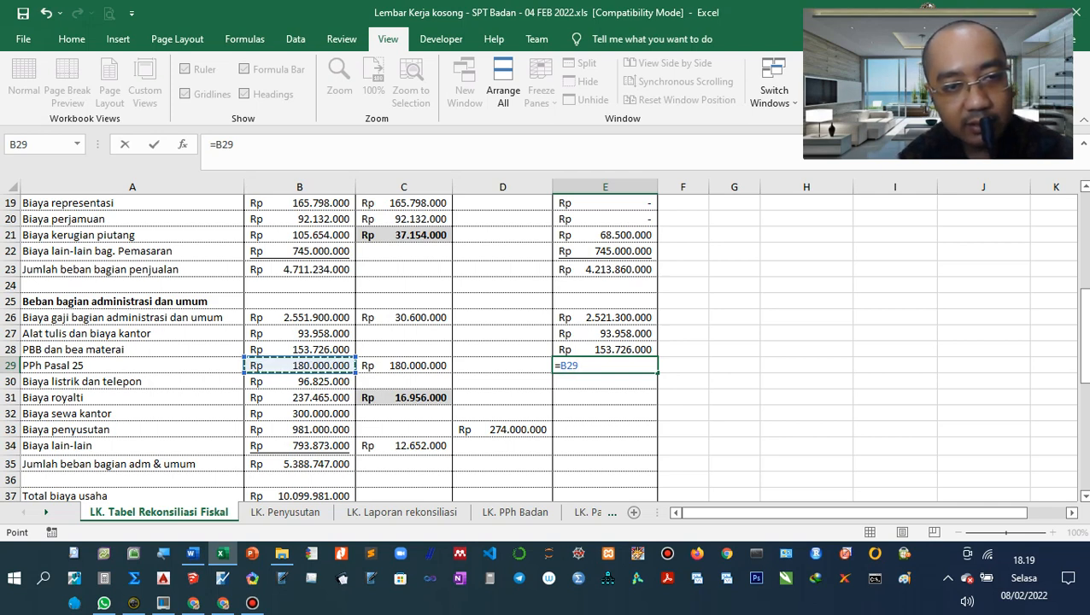
{"action": "type", "text": "-"}
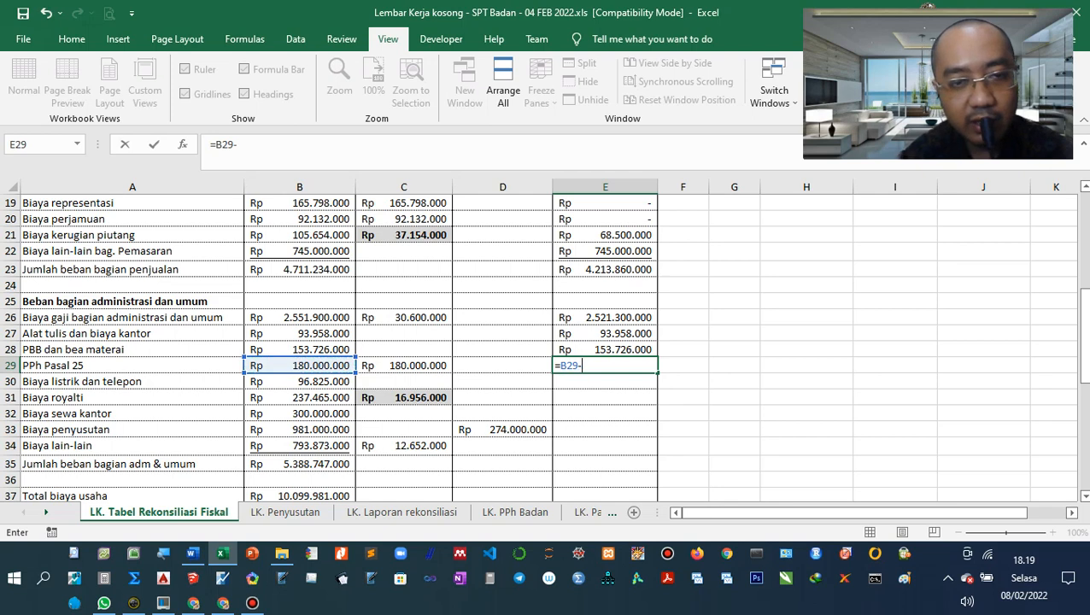
{"action": "left_click", "coordinate": [412, 366]}
{"action": "key", "text": "Return"}
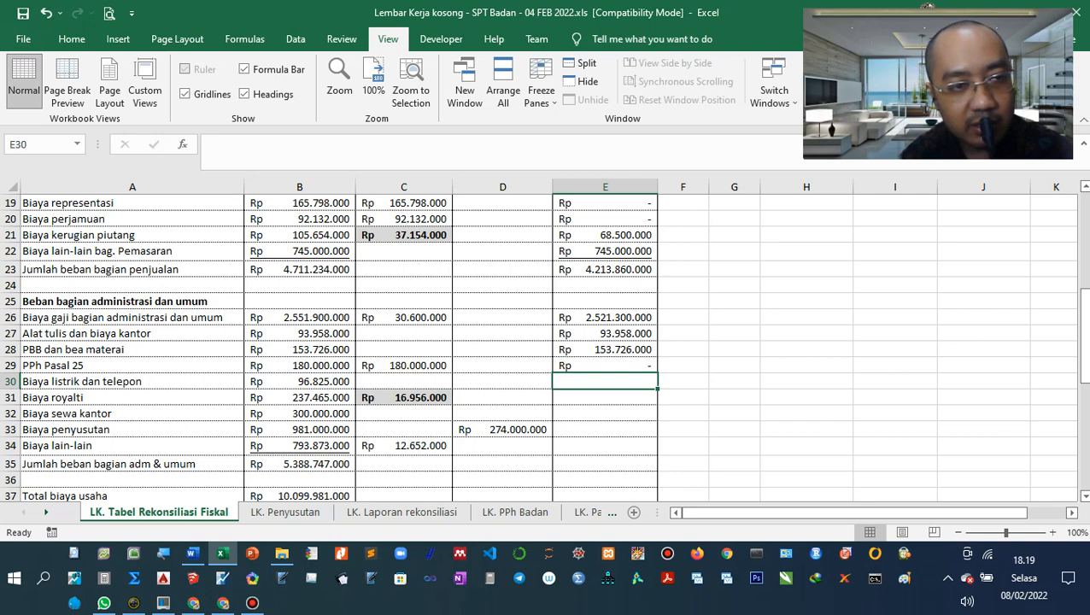
Carry the Biaya listrik dan telepon amount over to E30 by referencing B30
{"action": "type", "text": "="}
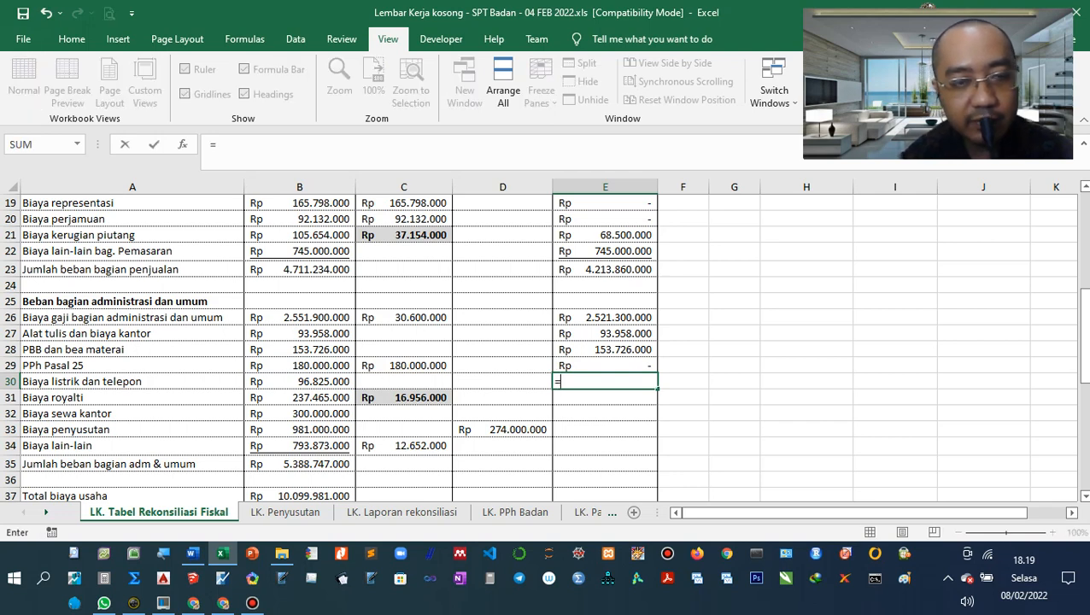
{"action": "left_click", "coordinate": [312, 381]}
{"action": "key", "text": "Return"}
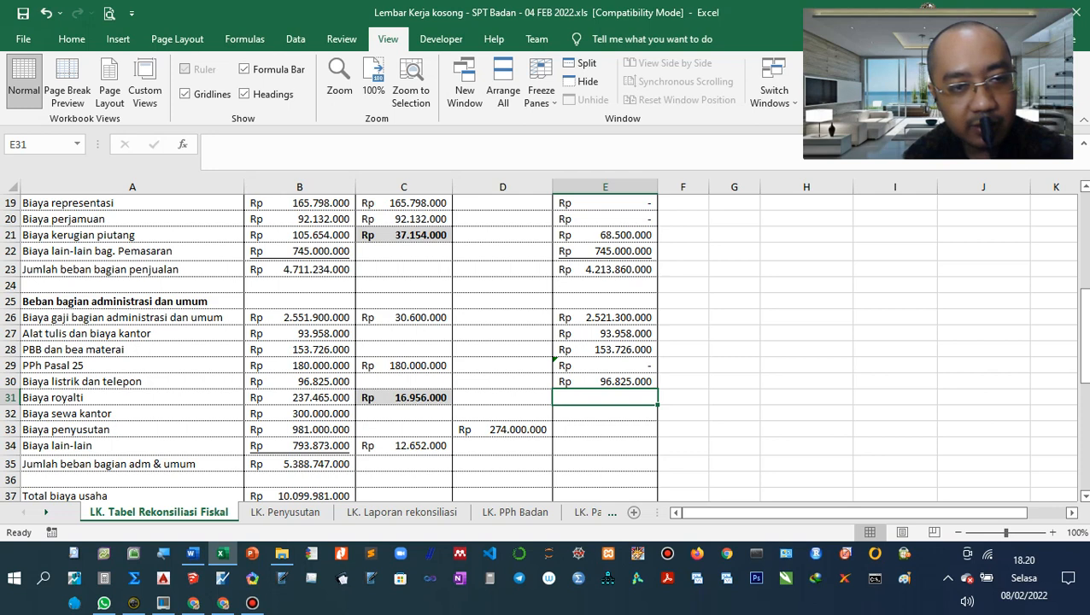
Calculate the fiscal amount for Biaya royalti in E31 with the formula =B31-C31
{"action": "type", "text": "="}
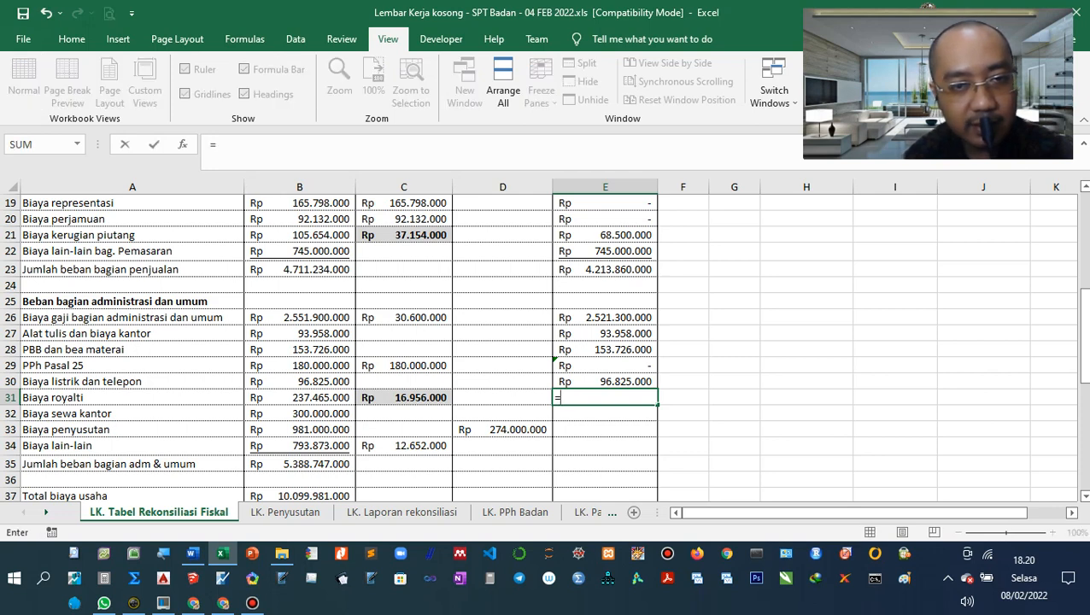
{"action": "key", "text": "Left"}
{"action": "key", "text": "Left"}
{"action": "key", "text": "Left"}
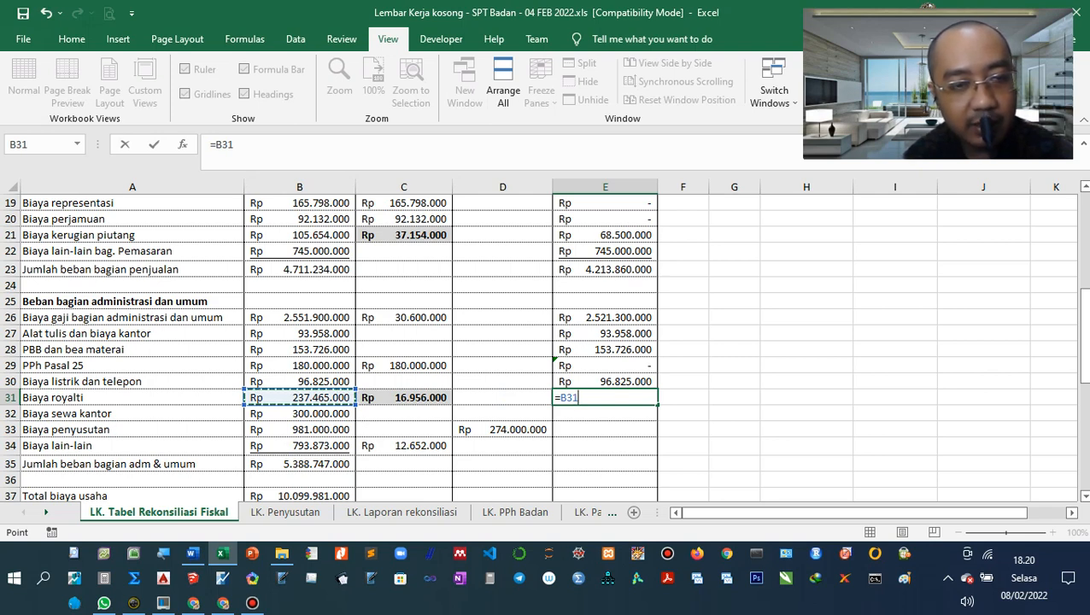
{"action": "type", "text": "-"}
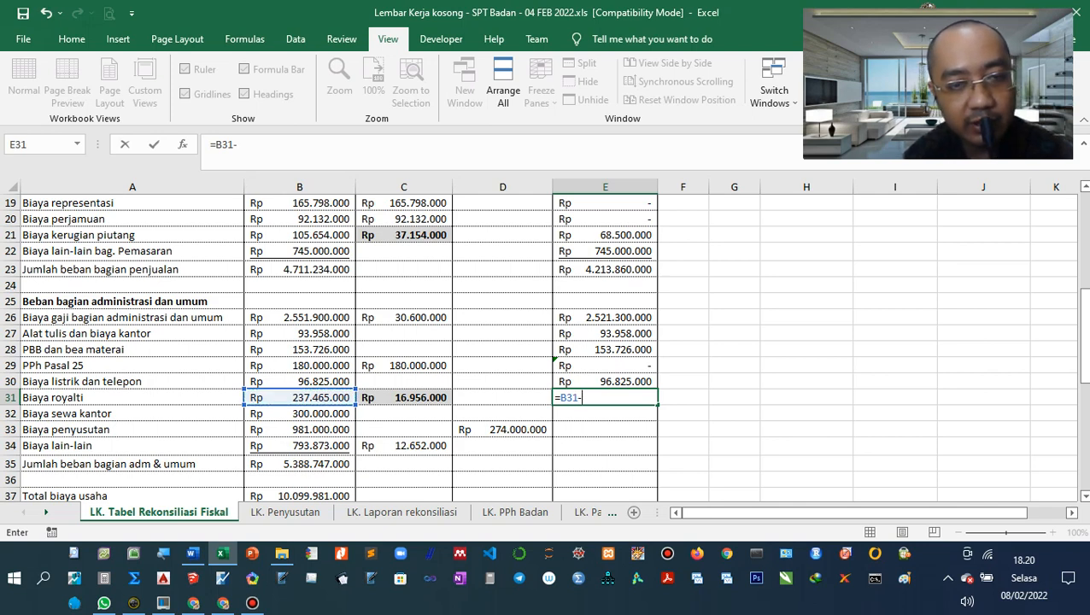
{"action": "key", "text": "Left"}
{"action": "key", "text": "Left"}
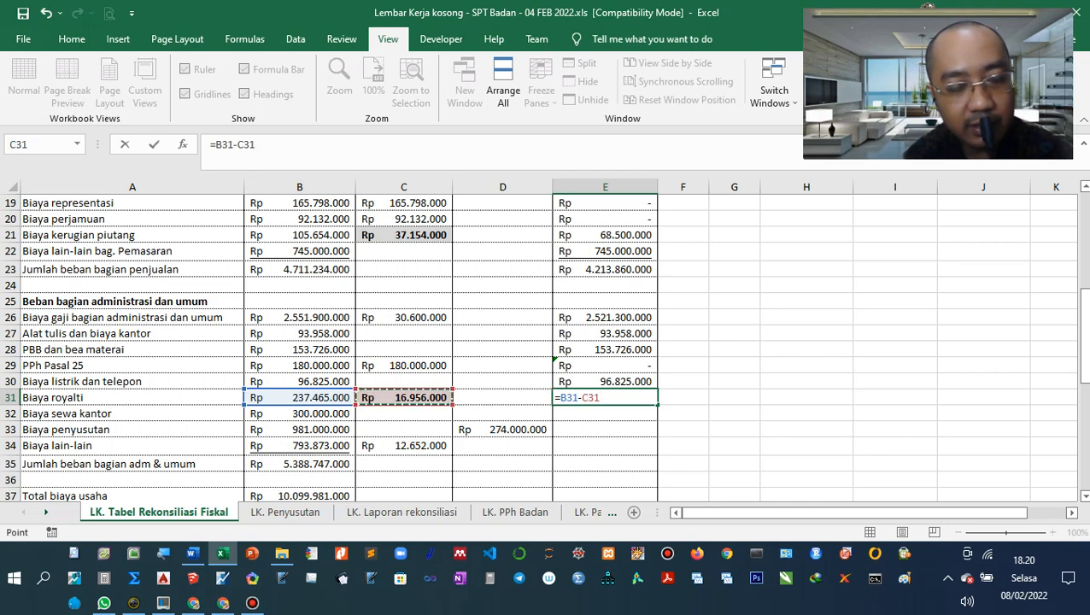
{"action": "key", "text": "Return"}
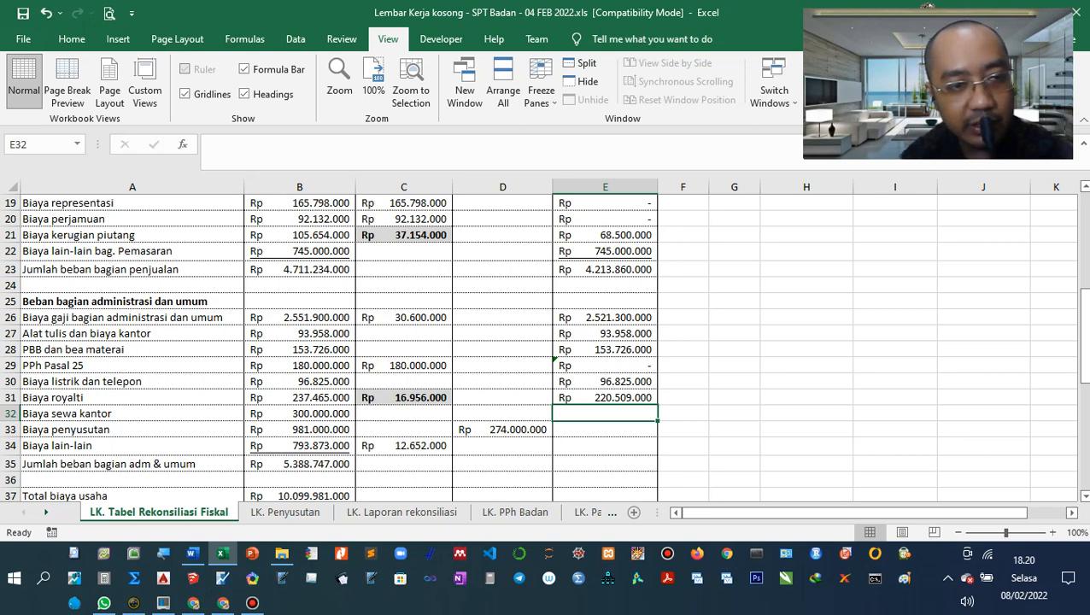
Carry the Biaya sewa kantor amount over to E32 by referencing B32
{"action": "type", "text": "="}
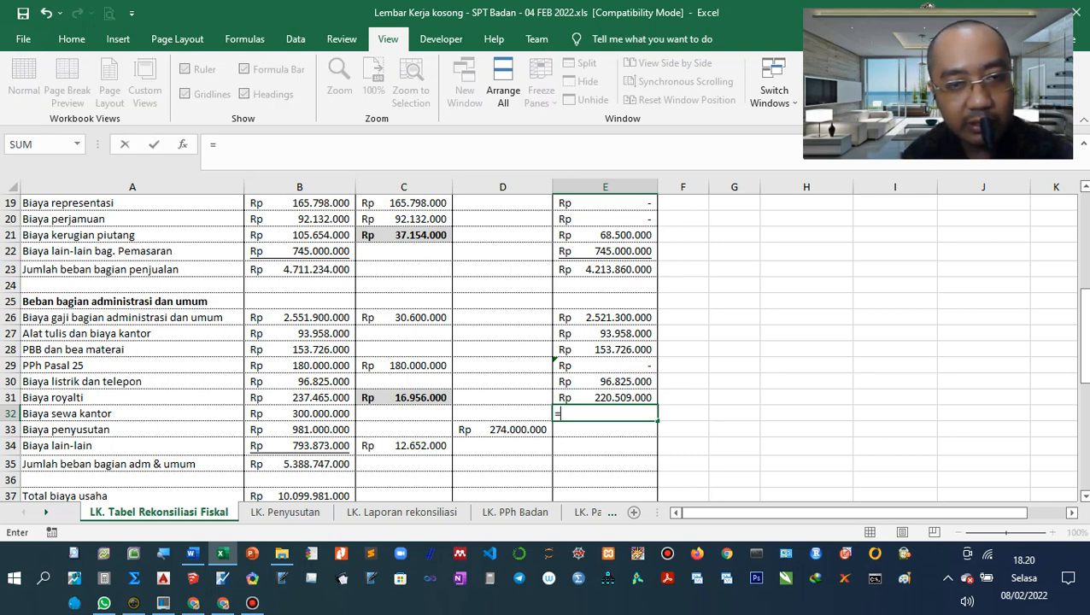
{"action": "key", "text": "Left"}
{"action": "key", "text": "Left"}
{"action": "key", "text": "Left"}
{"action": "key", "text": "Return"}
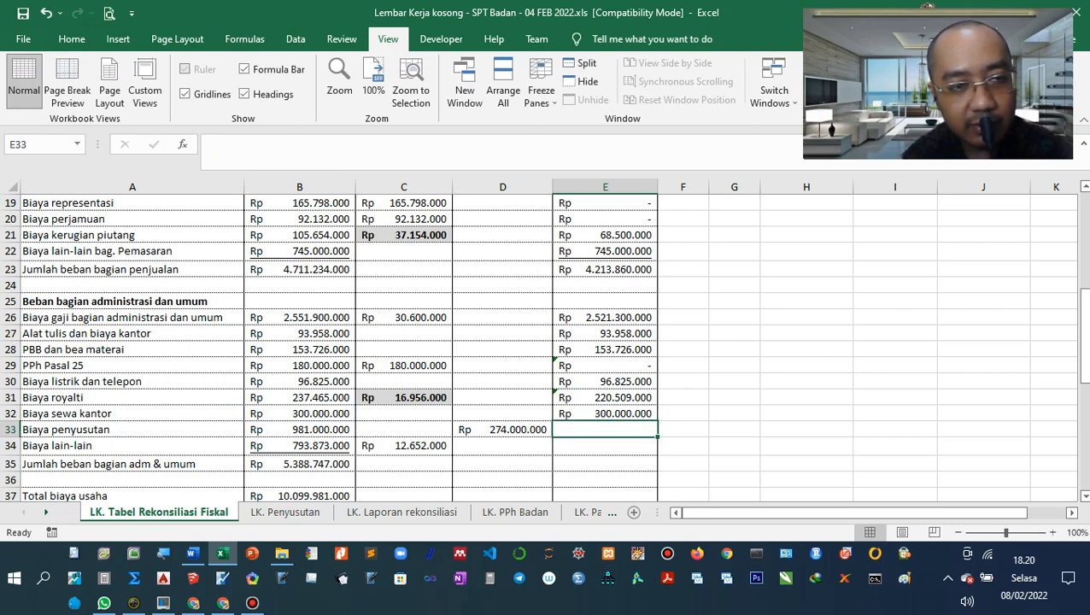
Calculate the fiscal amount for Biaya penyusutan in E33 with the formula =B33+D33
{"action": "type", "text": "="}
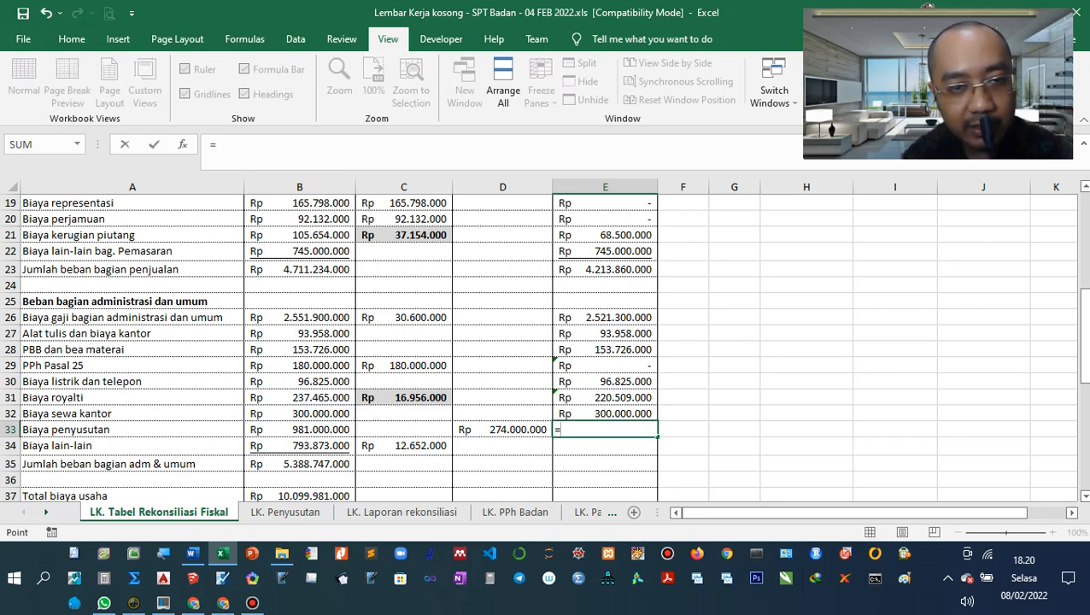
{"action": "key", "text": "Left"}
{"action": "key", "text": "Left"}
{"action": "key", "text": "Left"}
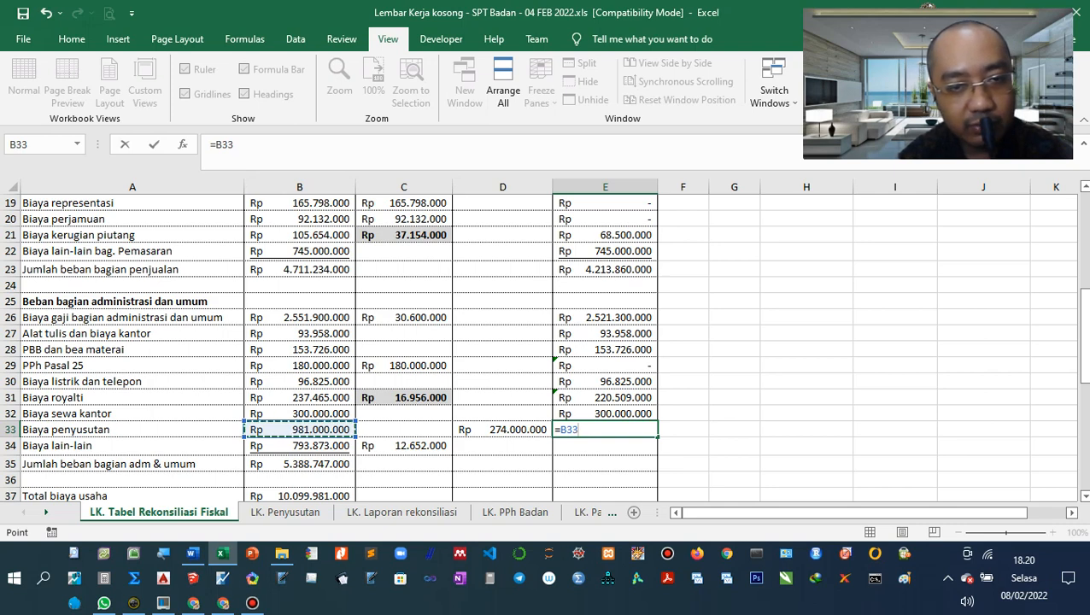
{"action": "type", "text": "+"}
{"action": "key", "text": "Left"}
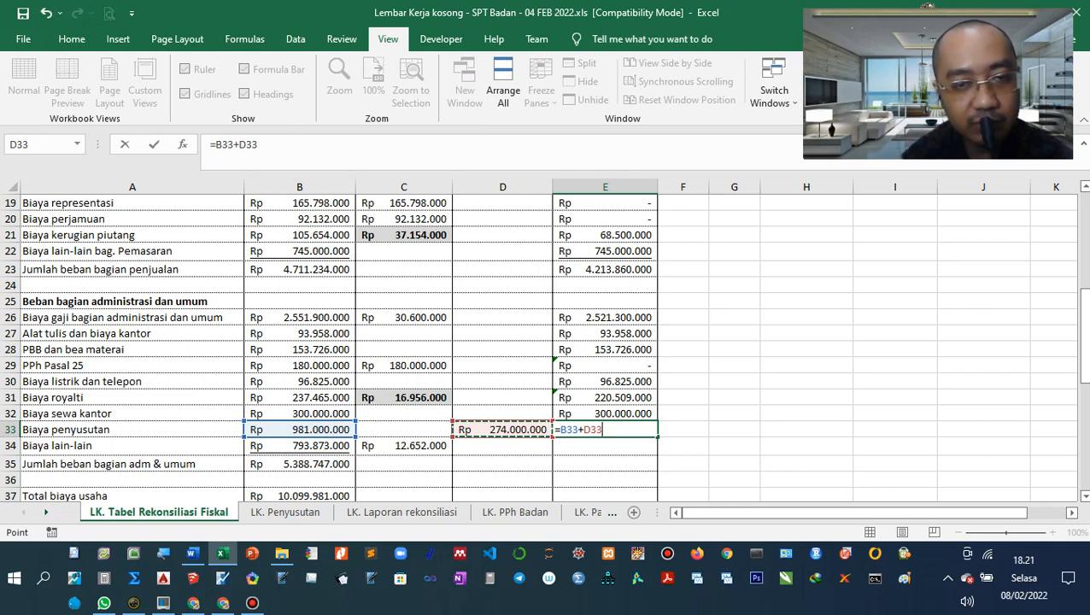
{"action": "key", "text": "Return"}
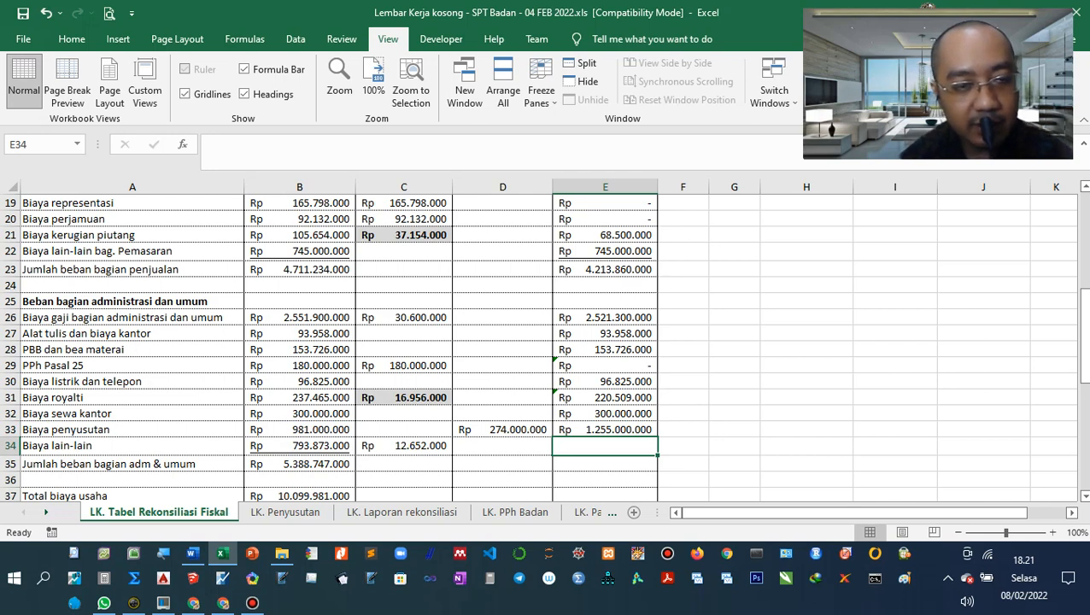
Calculate the fiscal amount for Biaya lain-lain in E34 with the formula =B34-C34
{"action": "type", "text": "="}
{"action": "key", "text": "Left"}
{"action": "key", "text": "Left"}
{"action": "key", "text": "Left"}
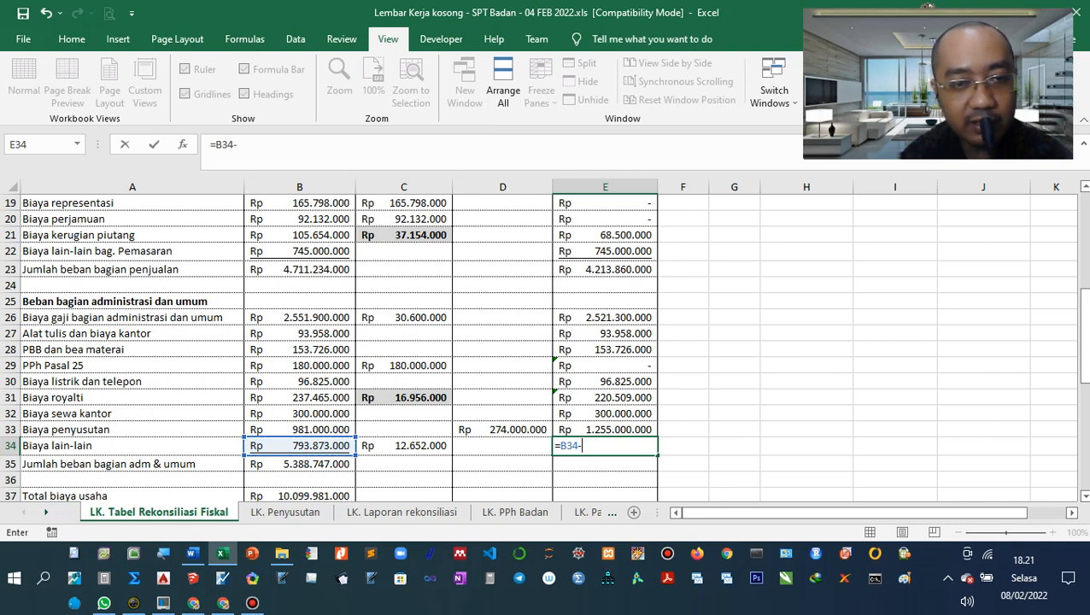
{"action": "type", "text": "-"}
{"action": "key", "text": "Left"}
{"action": "key", "text": "Left"}
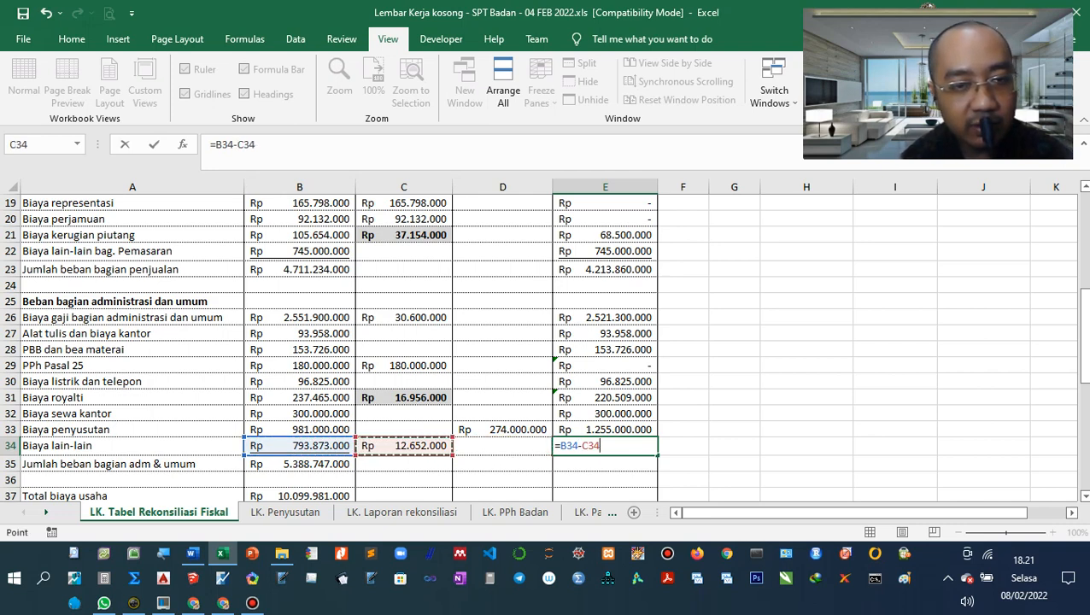
{"action": "key", "text": "Return"}
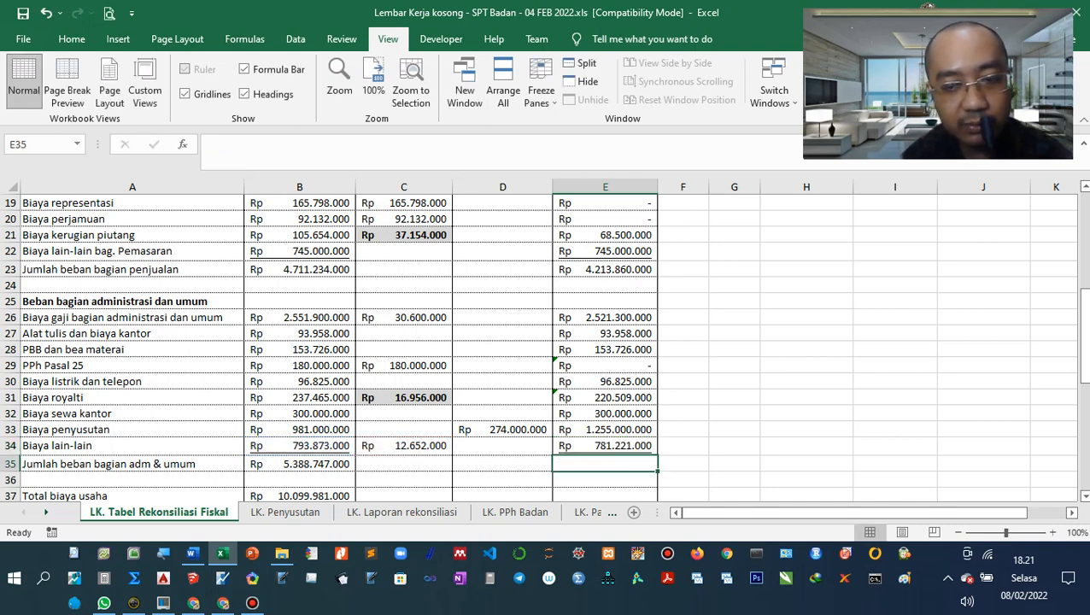
Total the fiscal administrative and general expenses in E35 with a SUM of the range E26:E34
{"action": "type", "text": "=sum"}
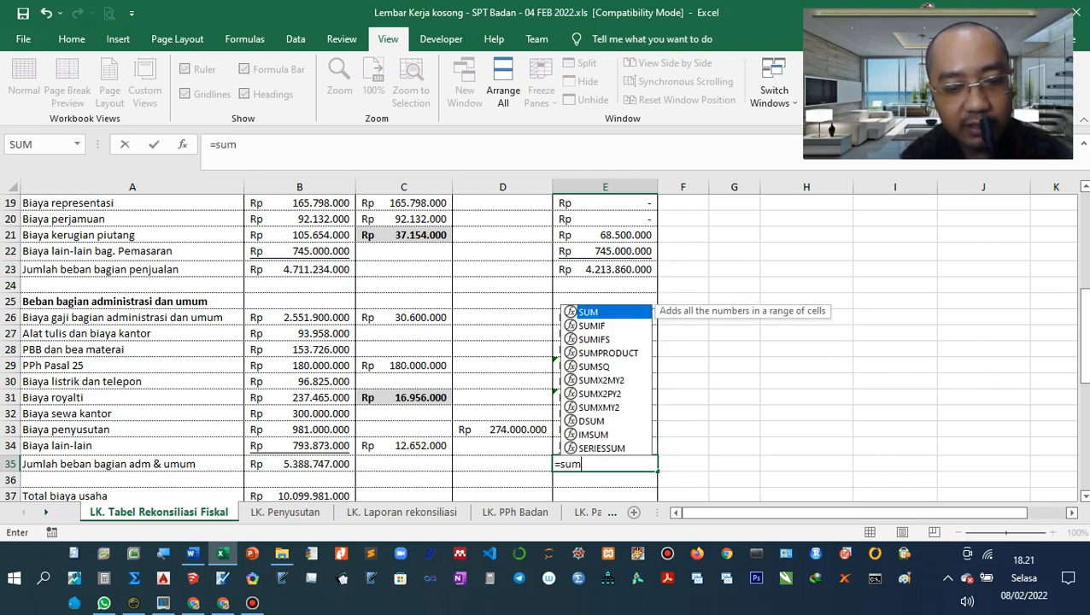
{"action": "type", "text": "("}
{"action": "key", "text": "Up"}
{"action": "key", "text": "Up"}
{"action": "key", "text": "Up"}
{"action": "key", "text": "Up"}
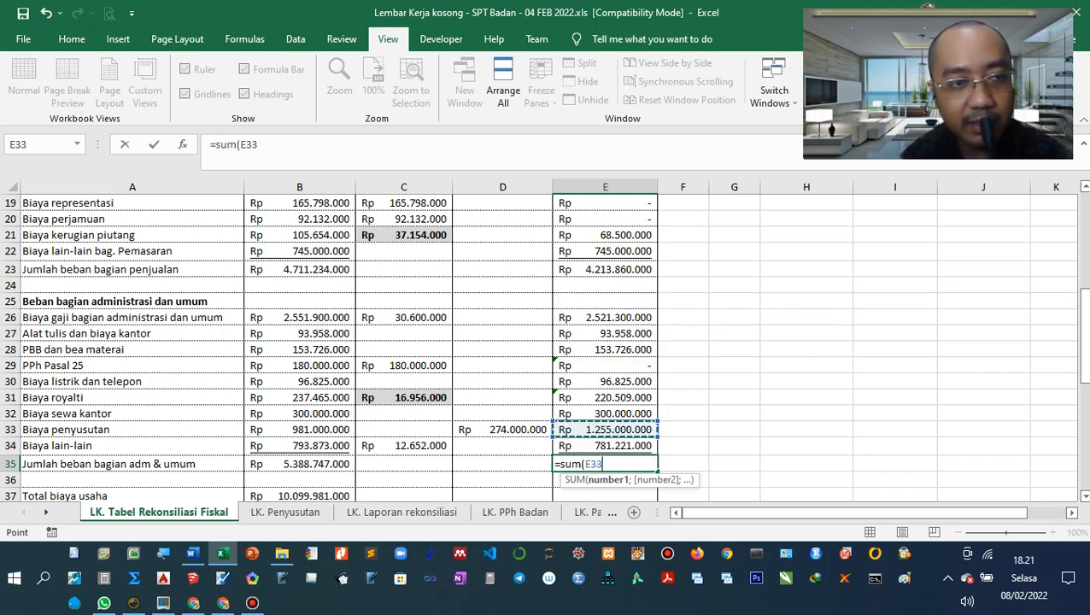
{"action": "key", "text": "Up"}
{"action": "key", "text": "Up"}
{"action": "key", "text": "Up"}
{"action": "key", "text": "Up"}
{"action": "key", "text": "Up"}
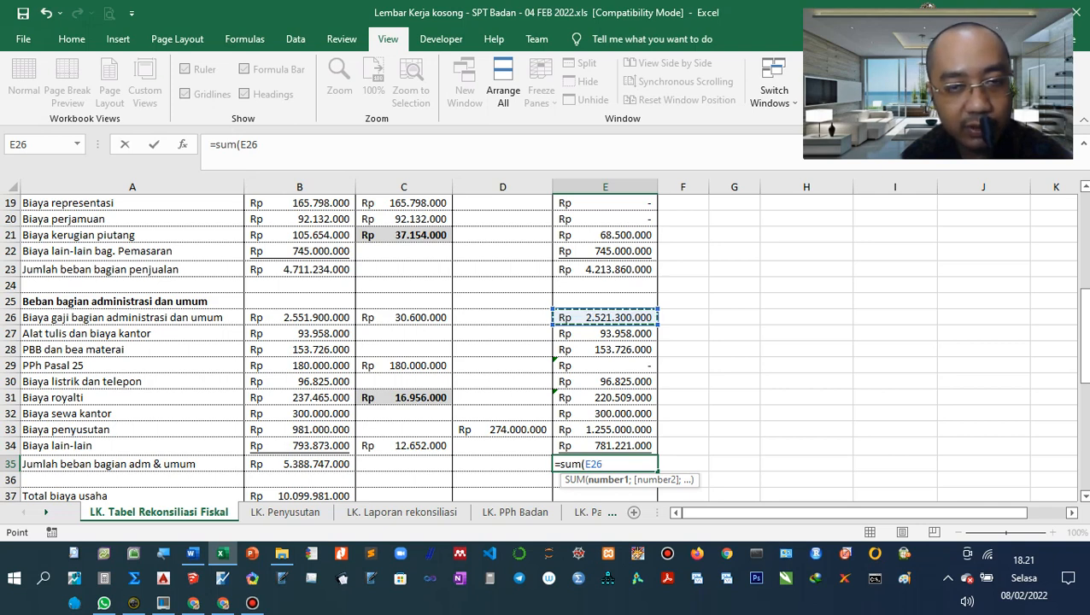
{"action": "left_click_drag", "start_coordinate": [632, 317], "coordinate": [650, 445]}
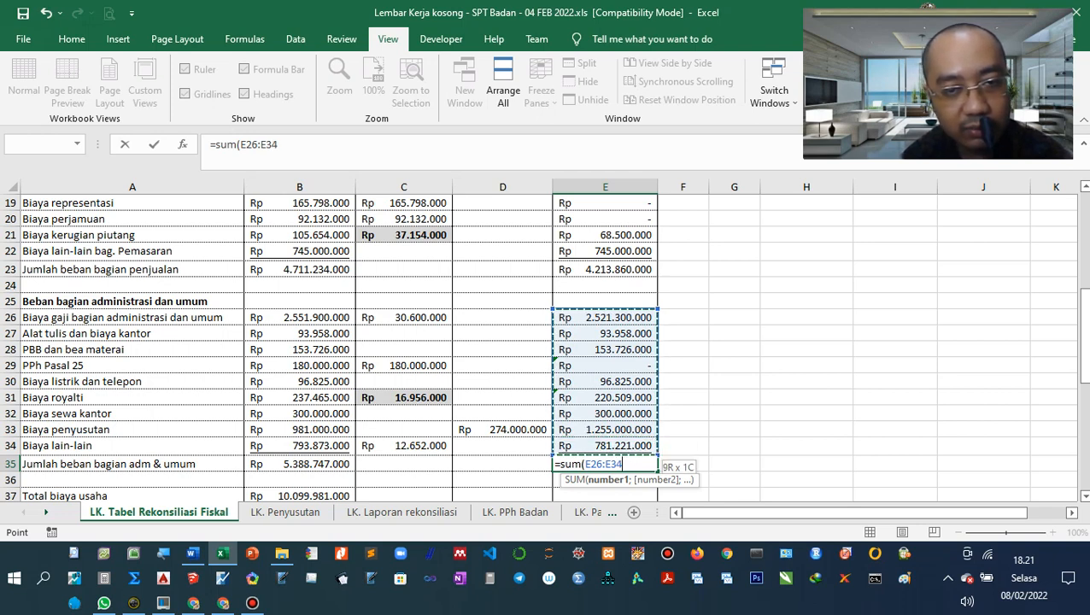
{"action": "key", "text": "Return"}
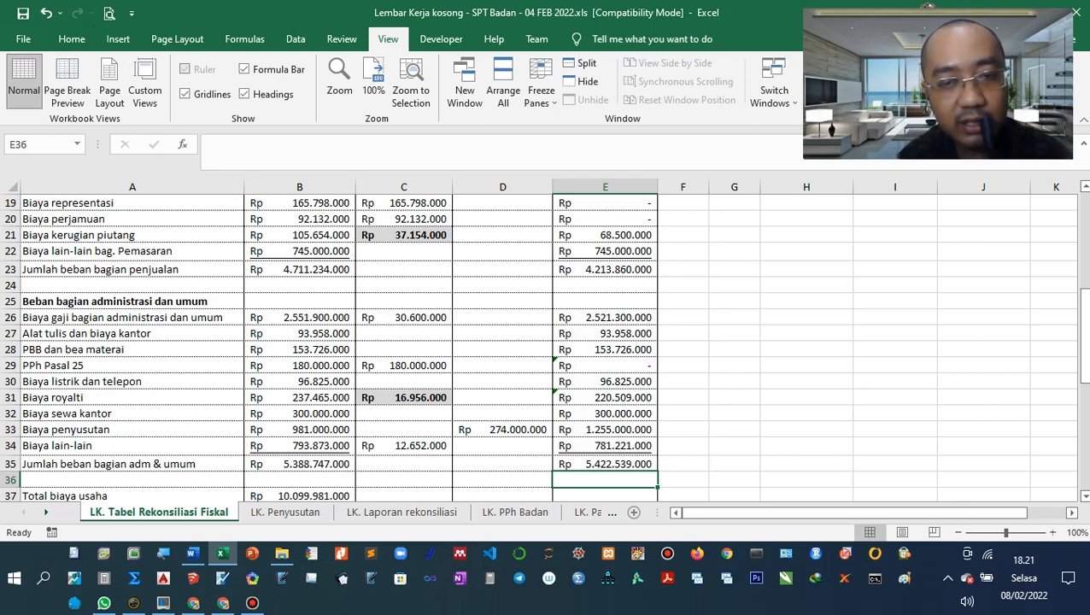
Calculate the fiscal Total biaya usaha in E37 with the formula =E23+E35
{"action": "scroll", "coordinate": [537, 346], "scroll_direction": "down", "scroll_amount": 3}
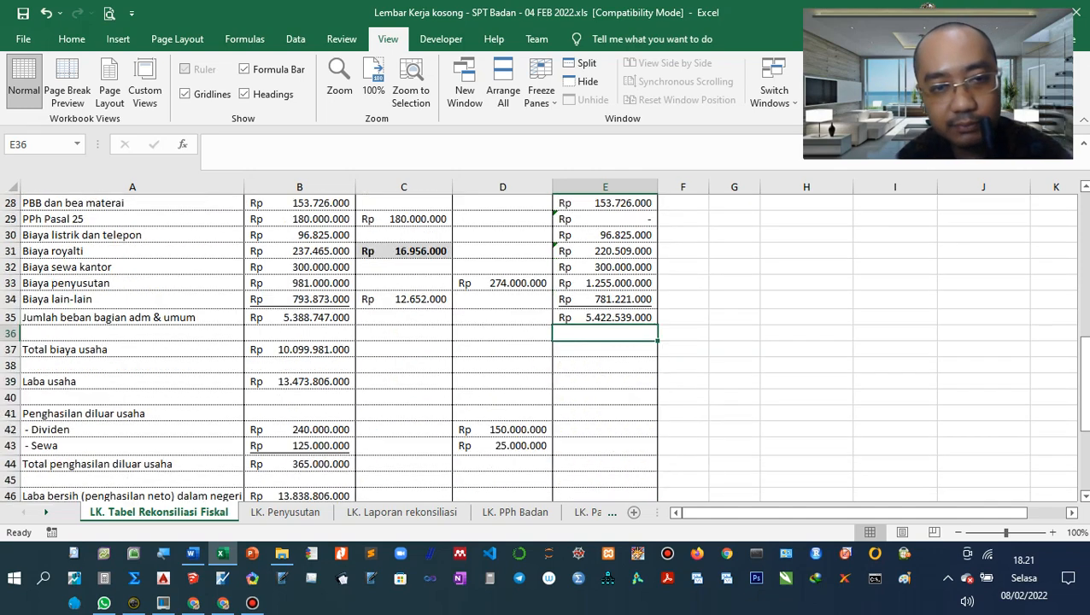
{"action": "key", "text": "Down"}
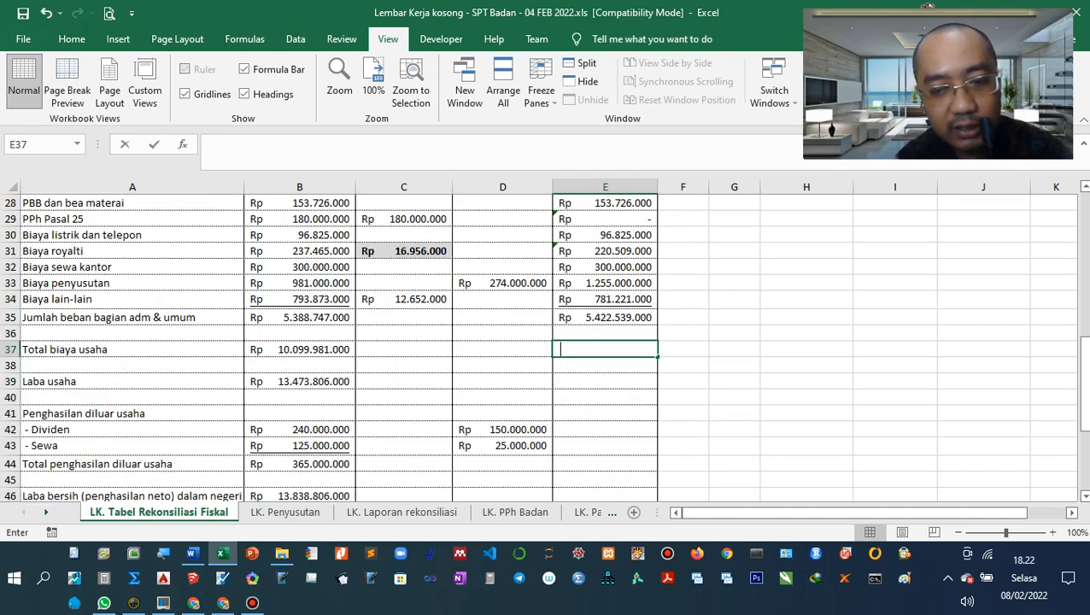
{"action": "type", "text": "="}
{"action": "scroll", "coordinate": [538, 346], "scroll_direction": "up", "scroll_amount": 2}
{"action": "scroll", "coordinate": [537, 346], "scroll_direction": "up", "scroll_amount": 1}
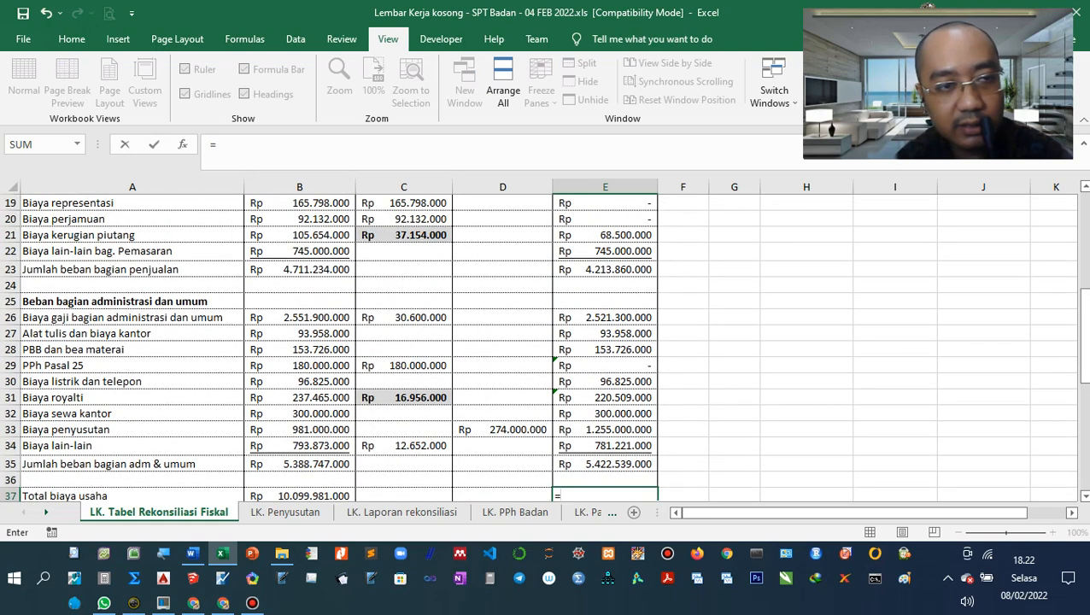
{"action": "scroll", "coordinate": [537, 346], "scroll_direction": "up", "scroll_amount": 1}
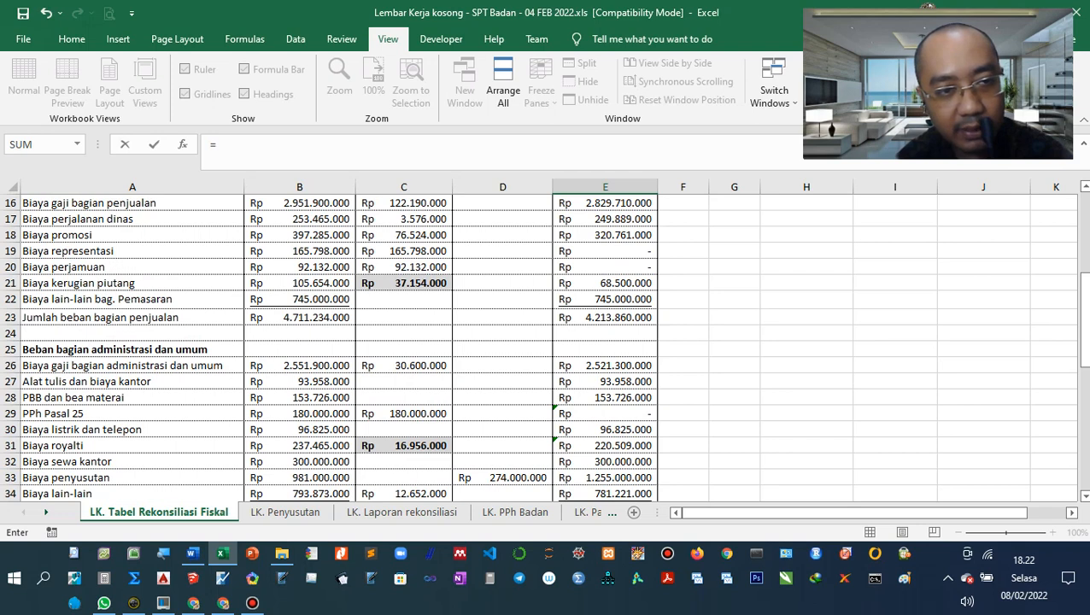
{"action": "left_click", "coordinate": [605, 317]}
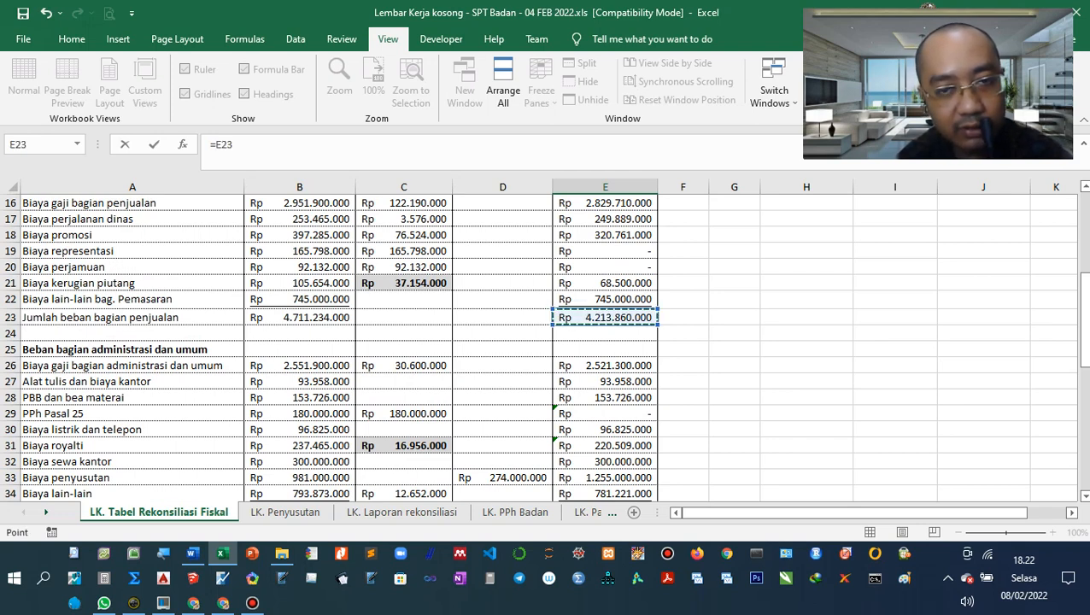
{"action": "type", "text": "+"}
{"action": "scroll", "coordinate": [538, 346], "scroll_direction": "down", "scroll_amount": 1}
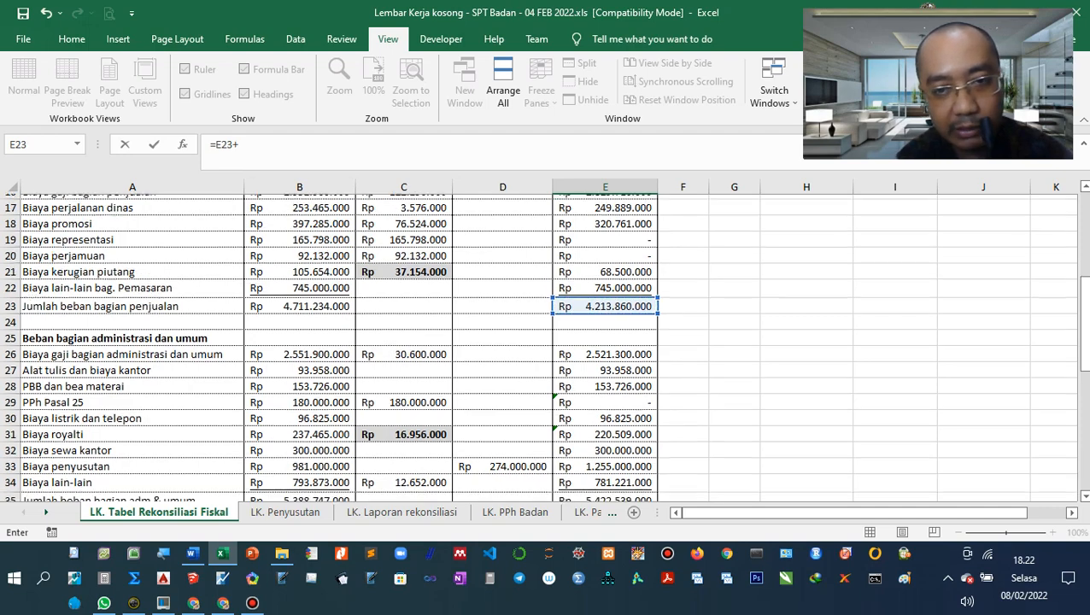
{"action": "scroll", "coordinate": [537, 346], "scroll_direction": "down", "scroll_amount": 2}
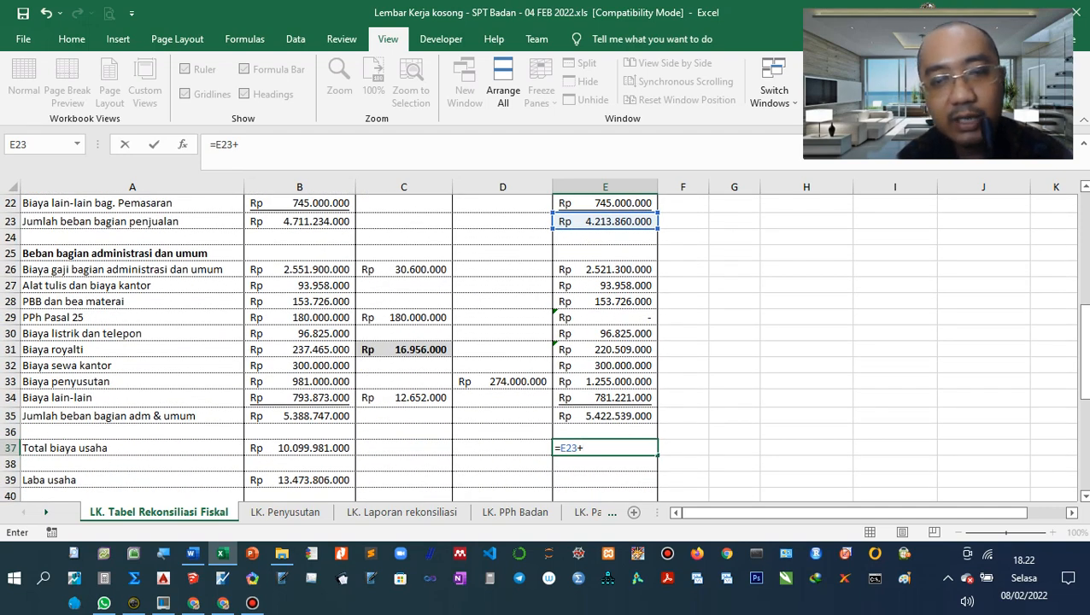
{"action": "left_click", "coordinate": [605, 416]}
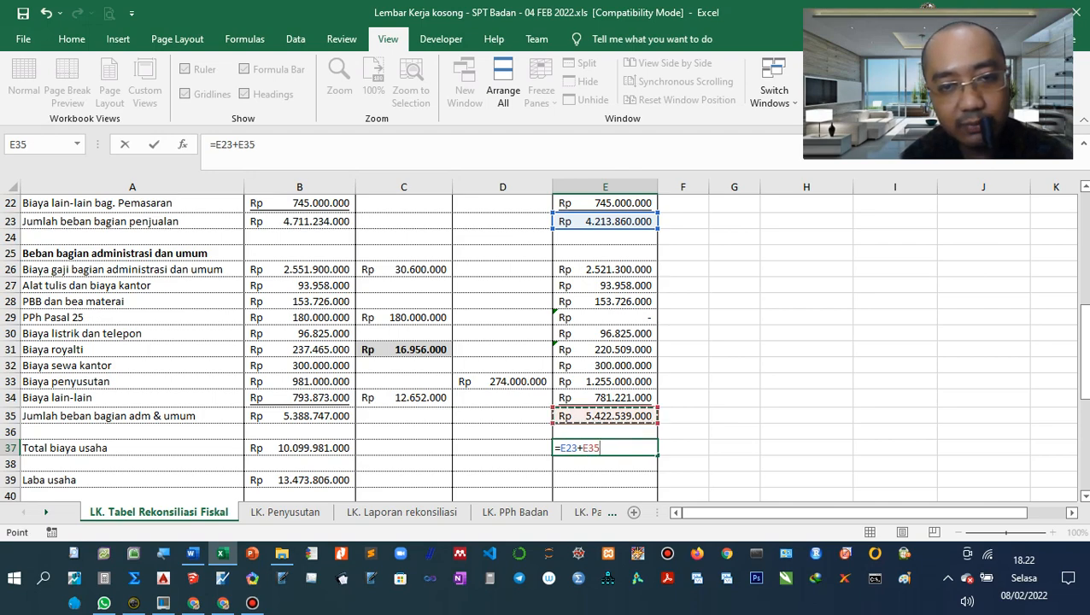
{"action": "key", "text": "Return"}
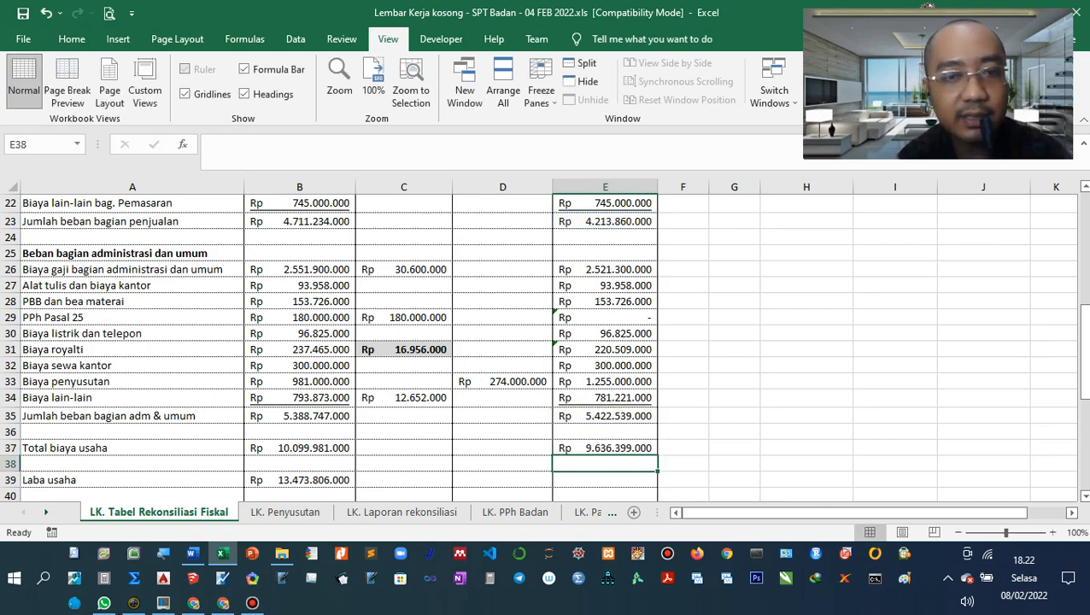
Re-enter the Total biaya usaha formula in E37 as =E23+E35, adding the selling and administrative expense subtotals
{"action": "scroll", "coordinate": [538, 346], "scroll_direction": "down", "scroll_amount": 2}
{"action": "scroll", "coordinate": [537, 346], "scroll_direction": "down", "scroll_amount": 2}
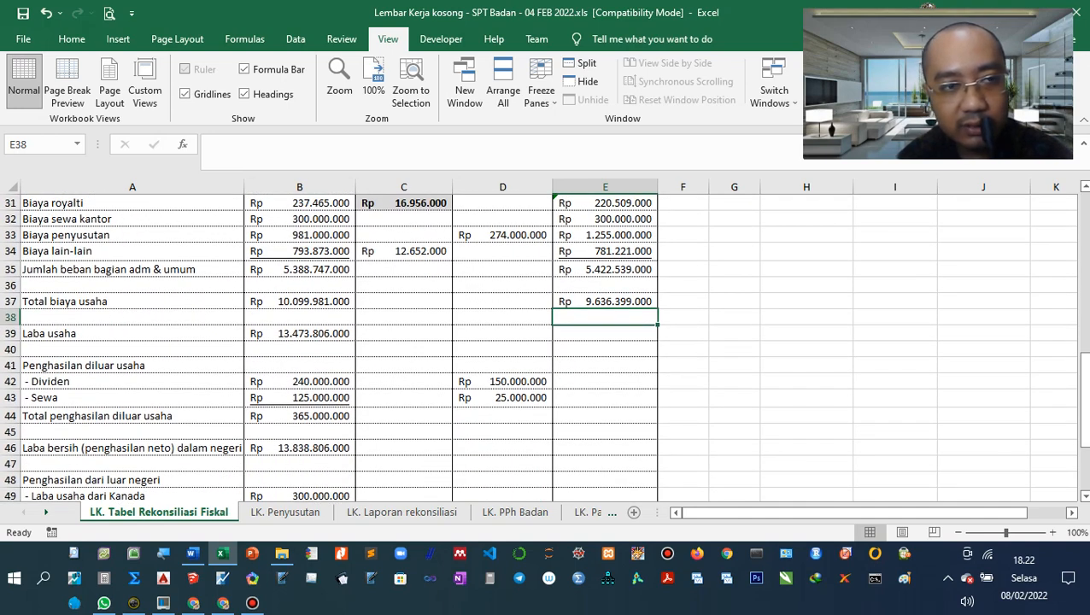
{"action": "scroll", "coordinate": [538, 346], "scroll_direction": "up", "scroll_amount": 1}
{"action": "left_click", "coordinate": [605, 349]}
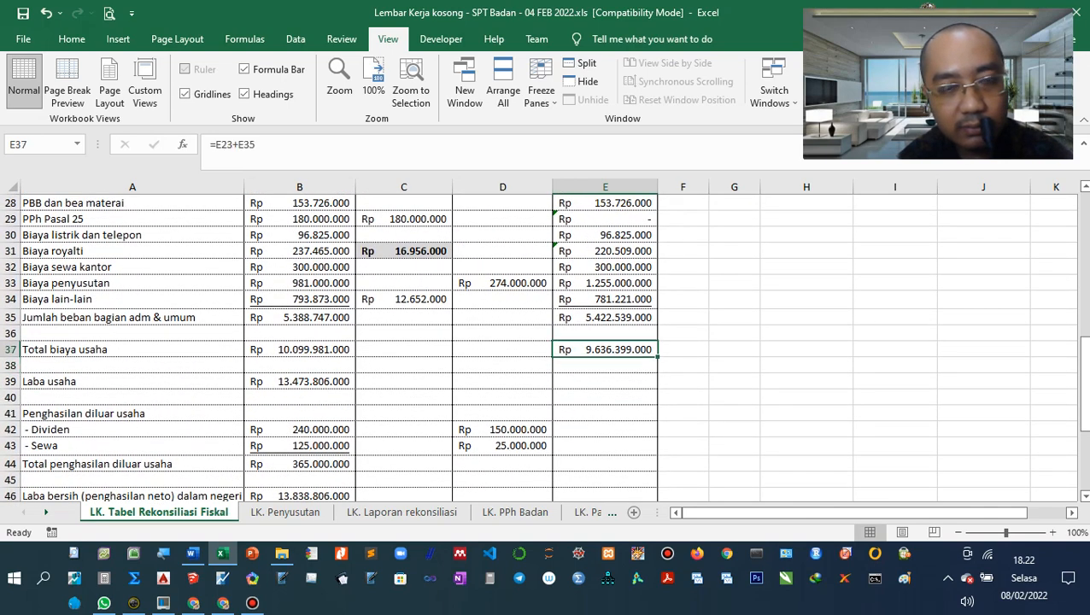
{"action": "type", "text": "="}
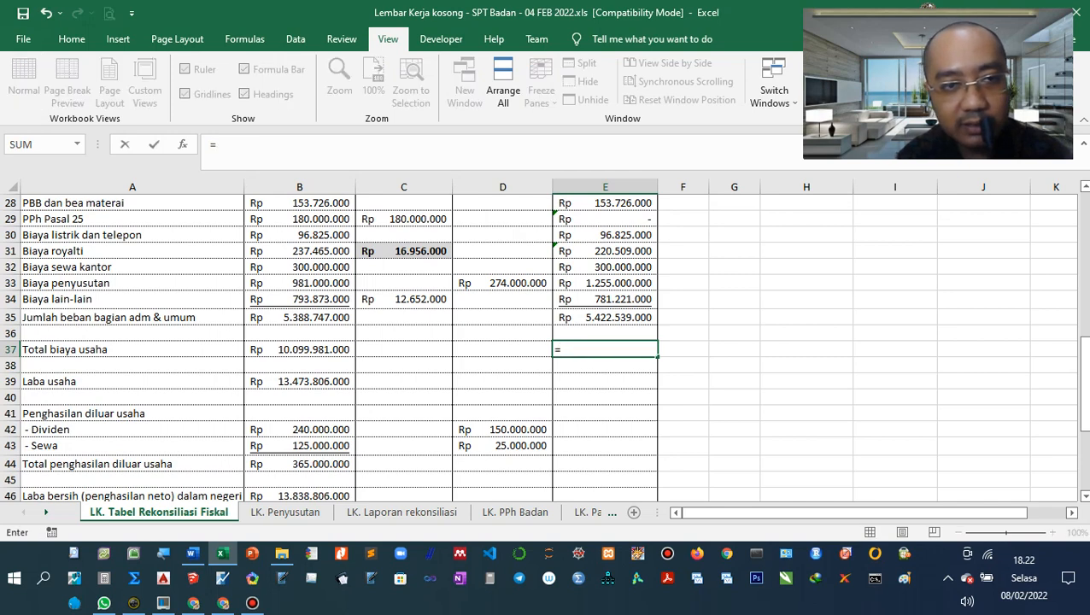
{"action": "key", "text": "BackSpace"}
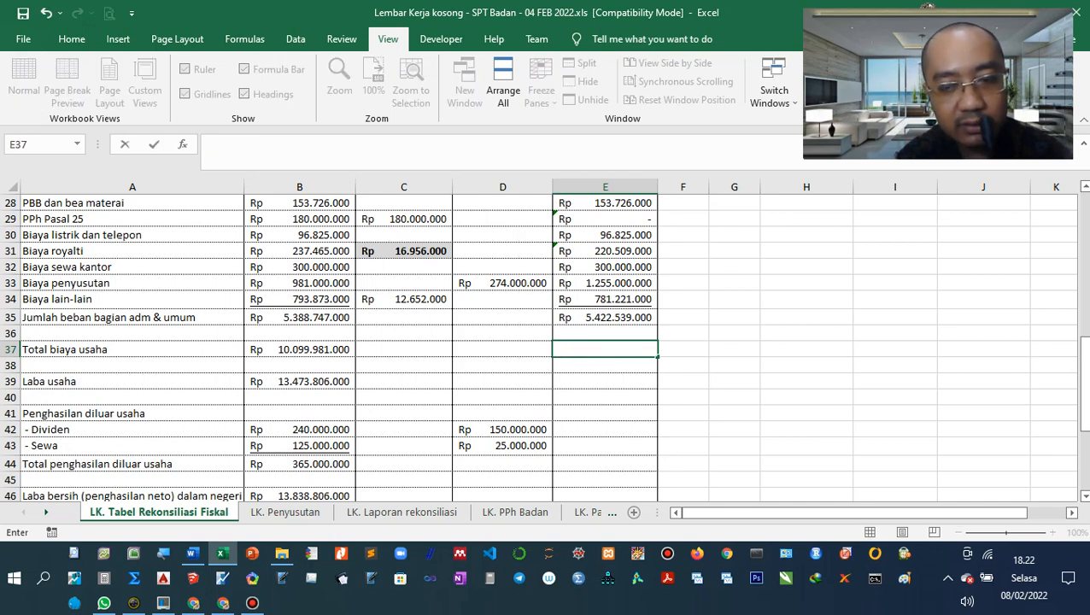
{"action": "type", "text": "="}
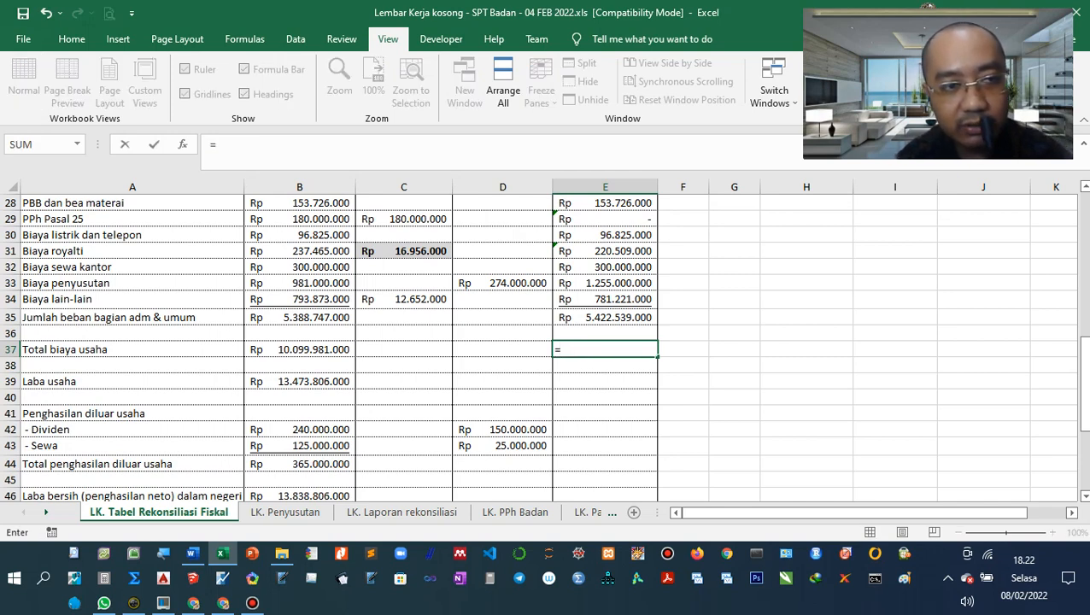
{"action": "scroll", "coordinate": [547, 346], "scroll_direction": "up", "scroll_amount": 4}
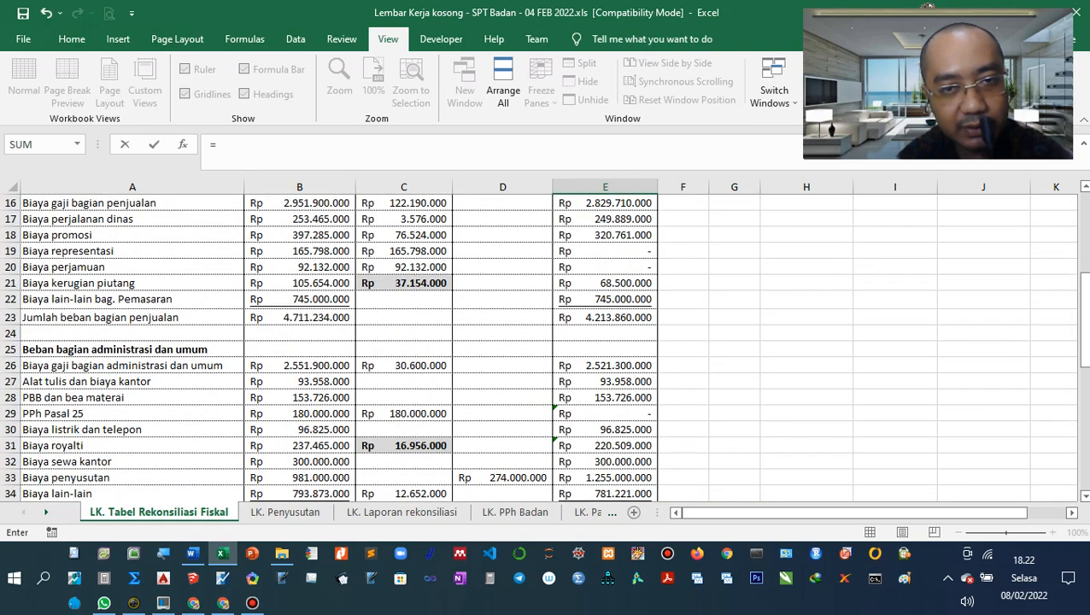
{"action": "left_click", "coordinate": [604, 317]}
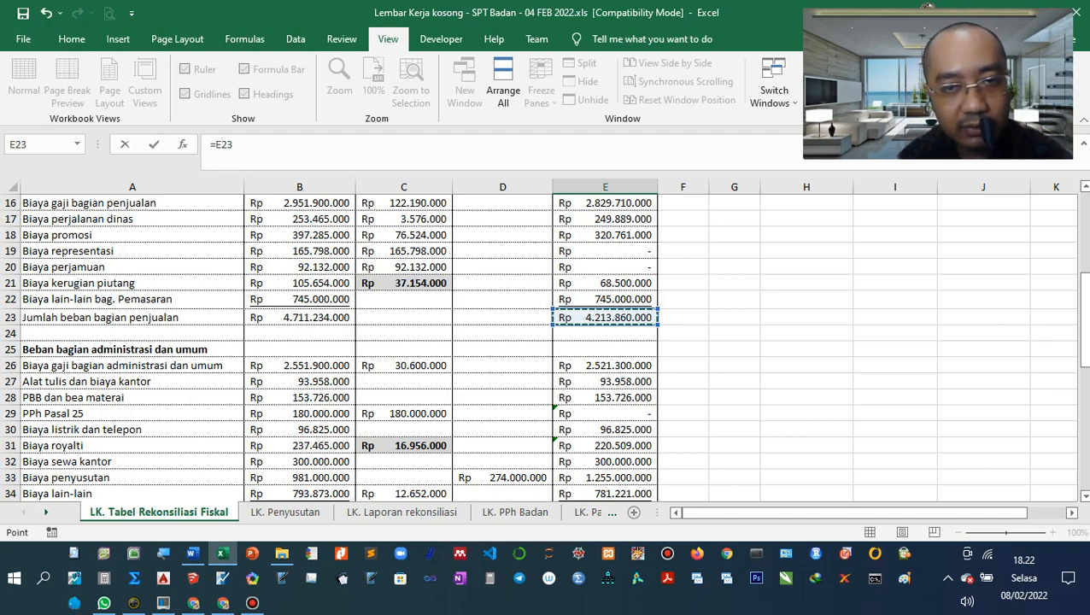
{"action": "type", "text": "+"}
{"action": "scroll", "coordinate": [547, 346], "scroll_direction": "down", "scroll_amount": 2}
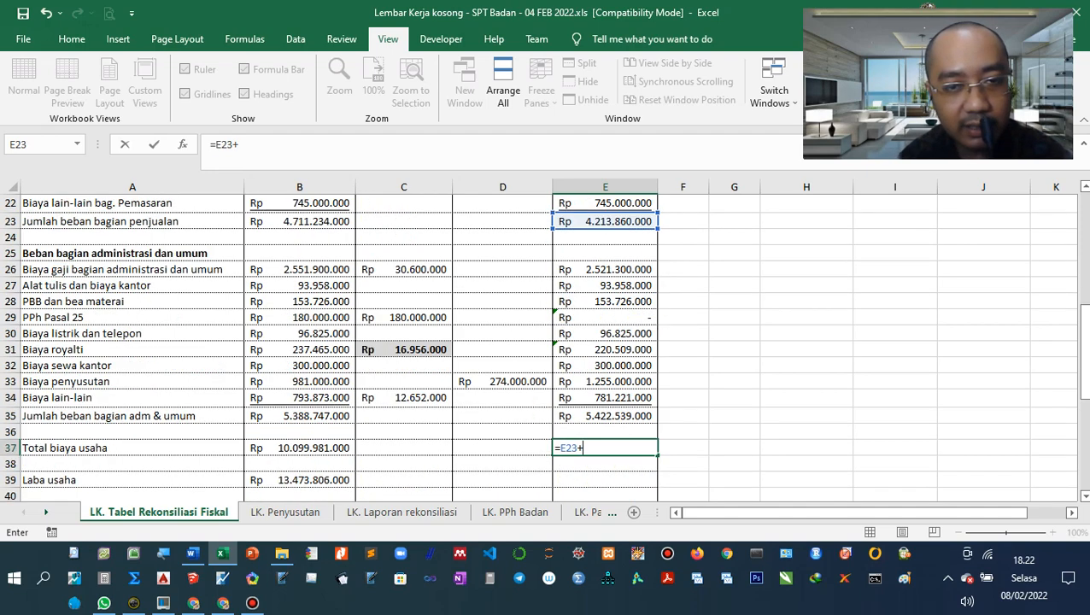
{"action": "scroll", "coordinate": [547, 346], "scroll_direction": "down", "scroll_amount": 1}
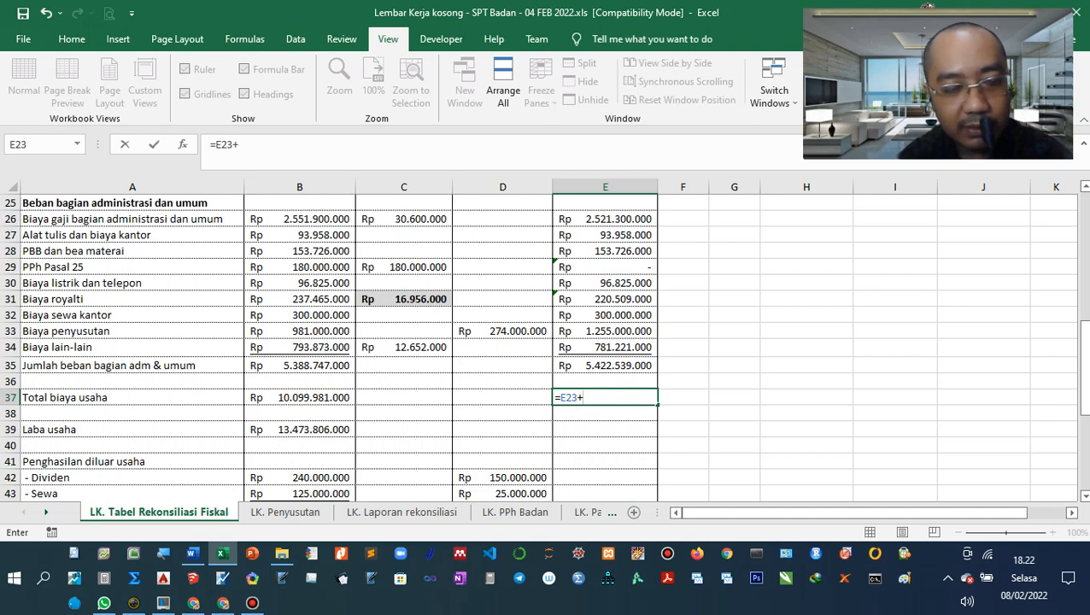
{"action": "left_click", "coordinate": [605, 365]}
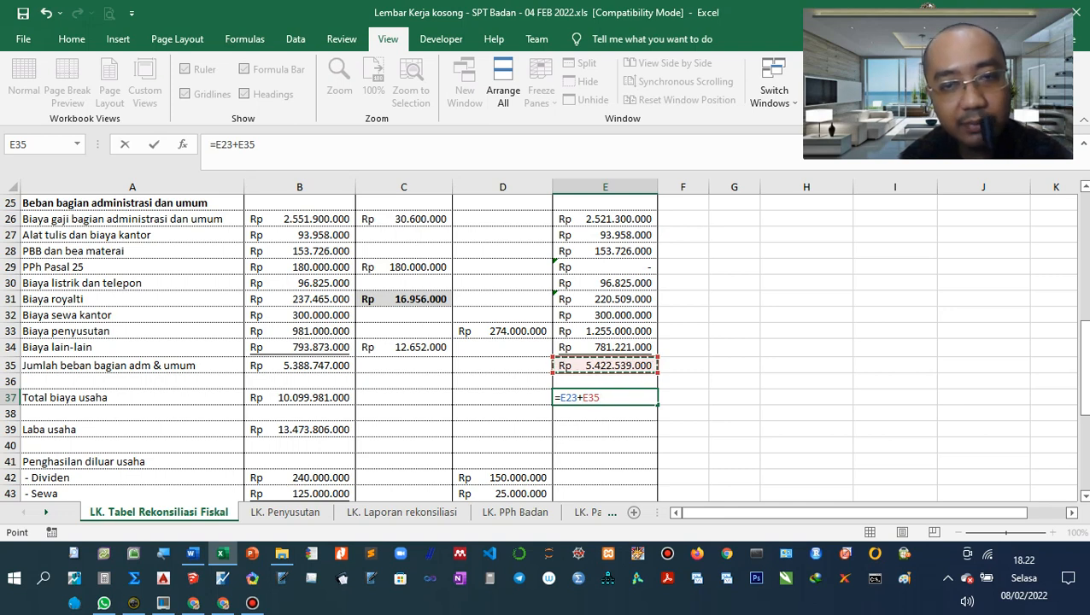
{"action": "key", "text": "Return"}
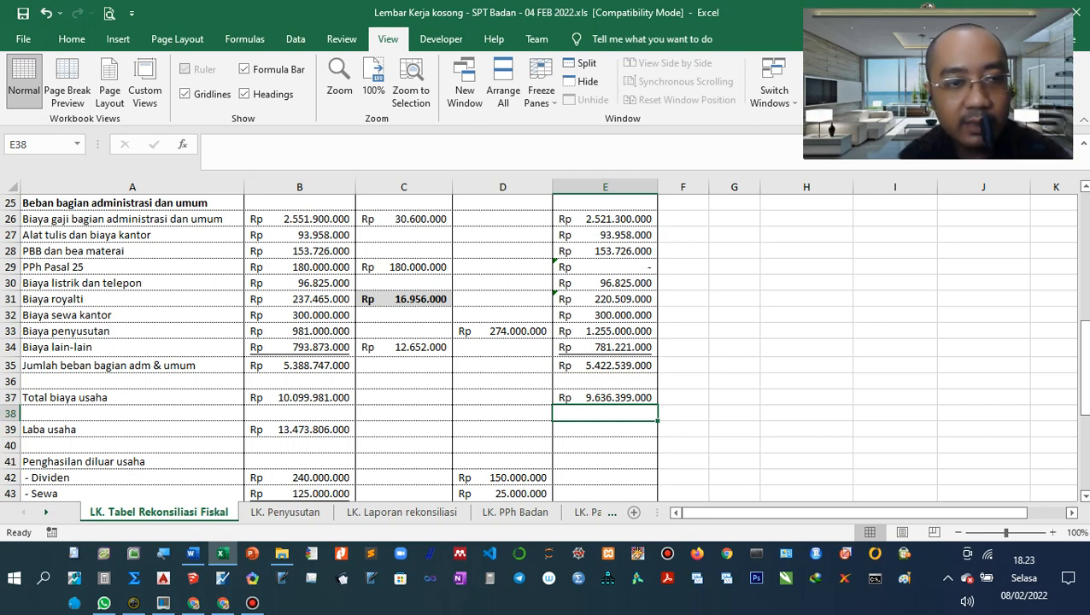
Calculate the fiscal Laba usaha in E39 by subtracting Total biaya usaha in E37 from Laba Bruto in E13
{"action": "key", "text": "Down"}
{"action": "type", "text": "="}
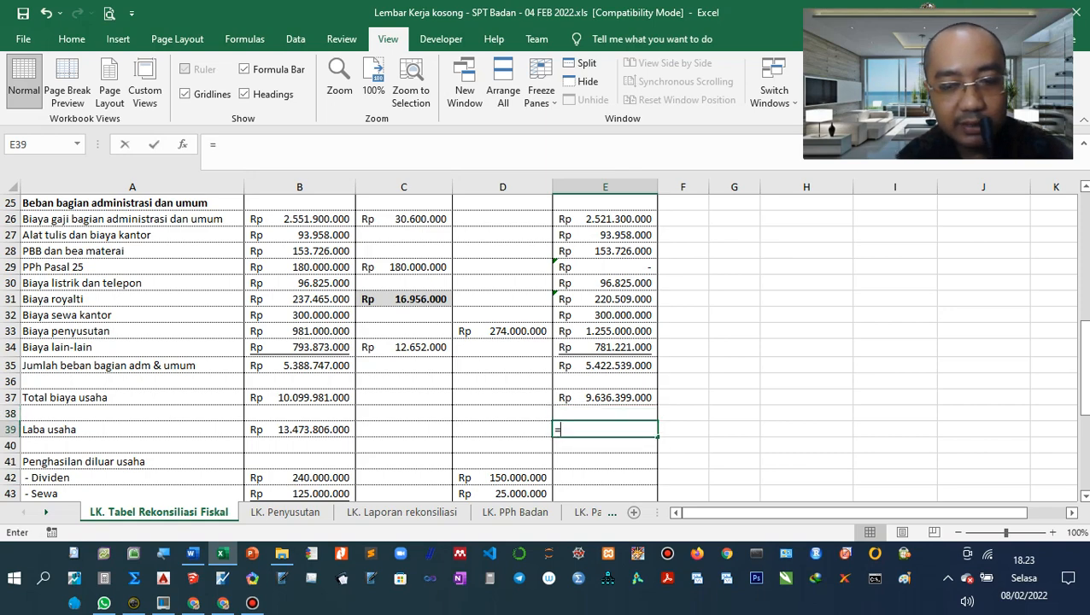
{"action": "scroll", "coordinate": [543, 346], "scroll_direction": "up", "scroll_amount": 6}
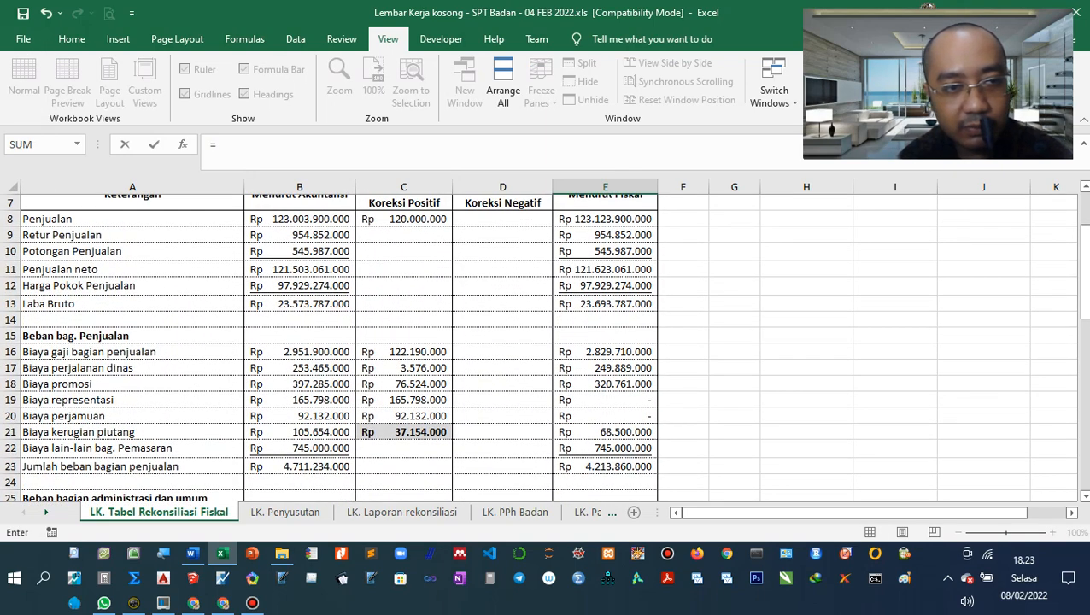
{"action": "left_click", "coordinate": [605, 304]}
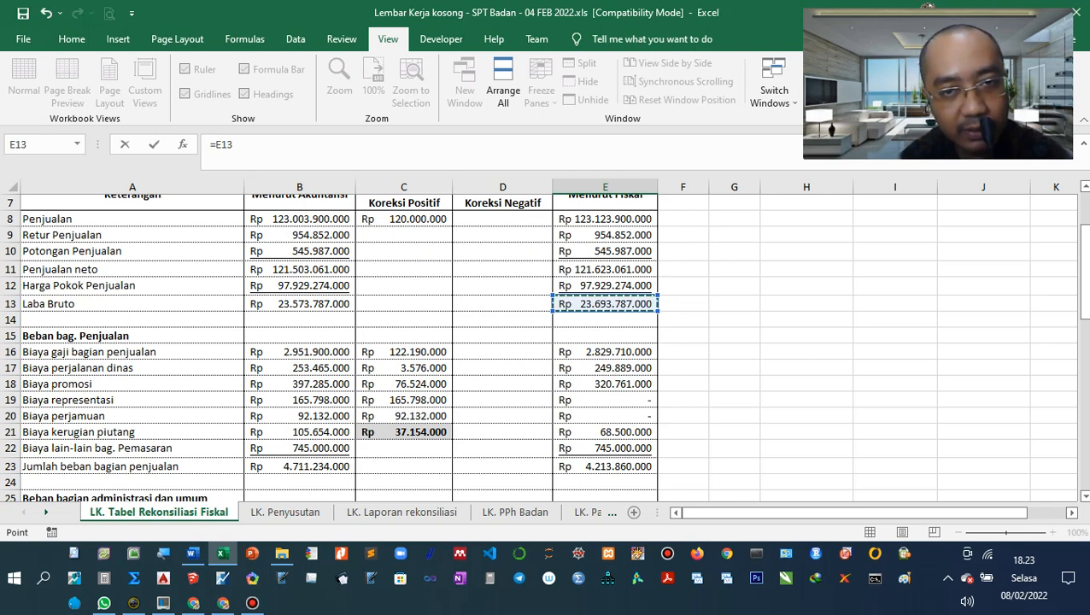
{"action": "type", "text": "-"}
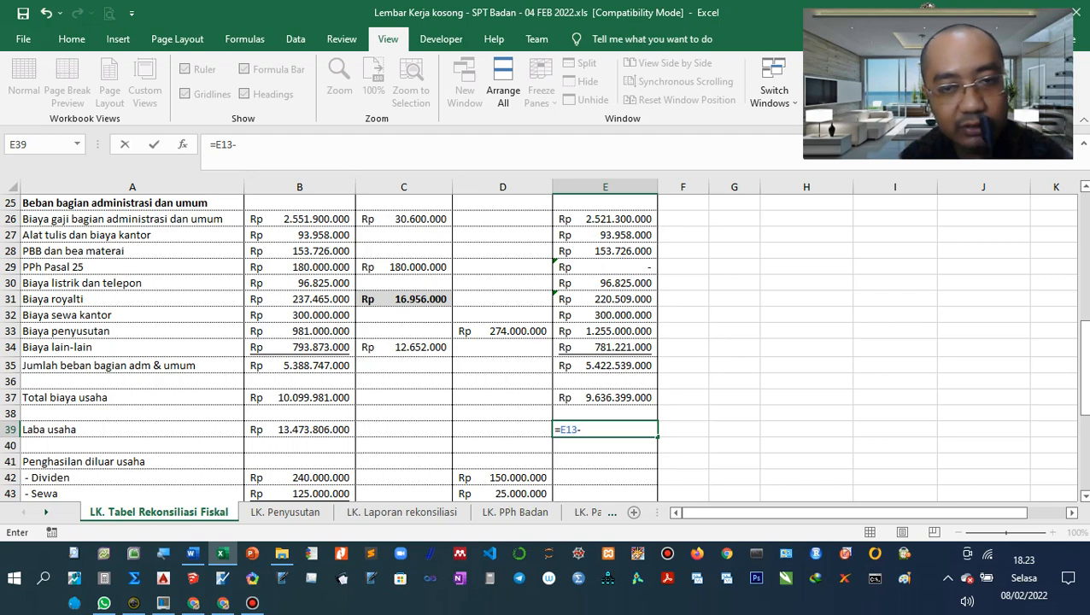
{"action": "key", "text": "Up"}
{"action": "key", "text": "Up"}
{"action": "key", "text": "Return"}
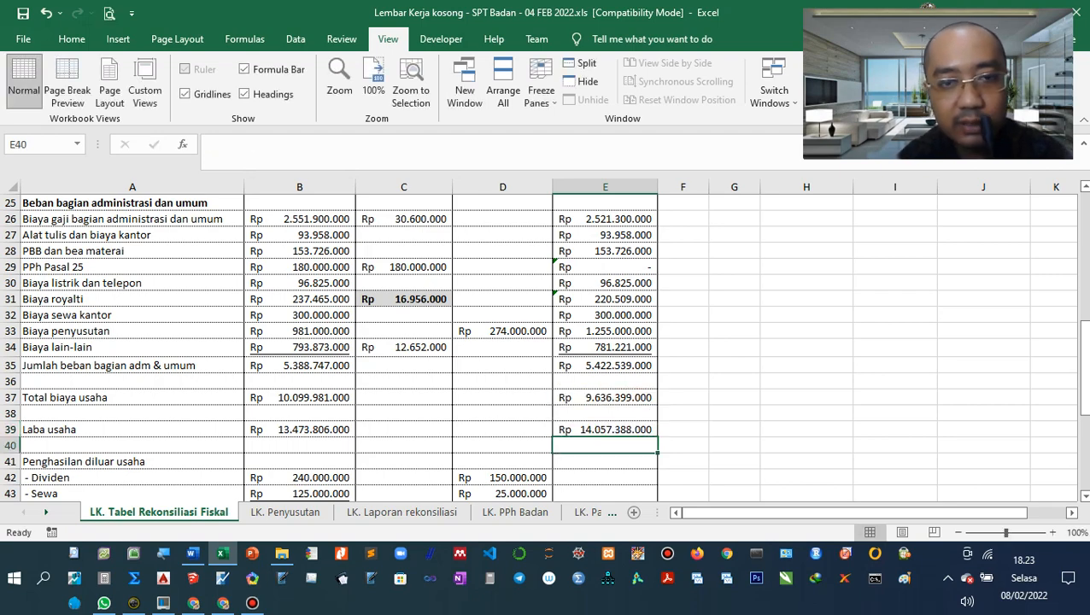
Calculate the fiscal Dividen amount in E42 with the formula =B42-D42
{"action": "scroll", "coordinate": [543, 342], "scroll_direction": "down", "scroll_amount": 1}
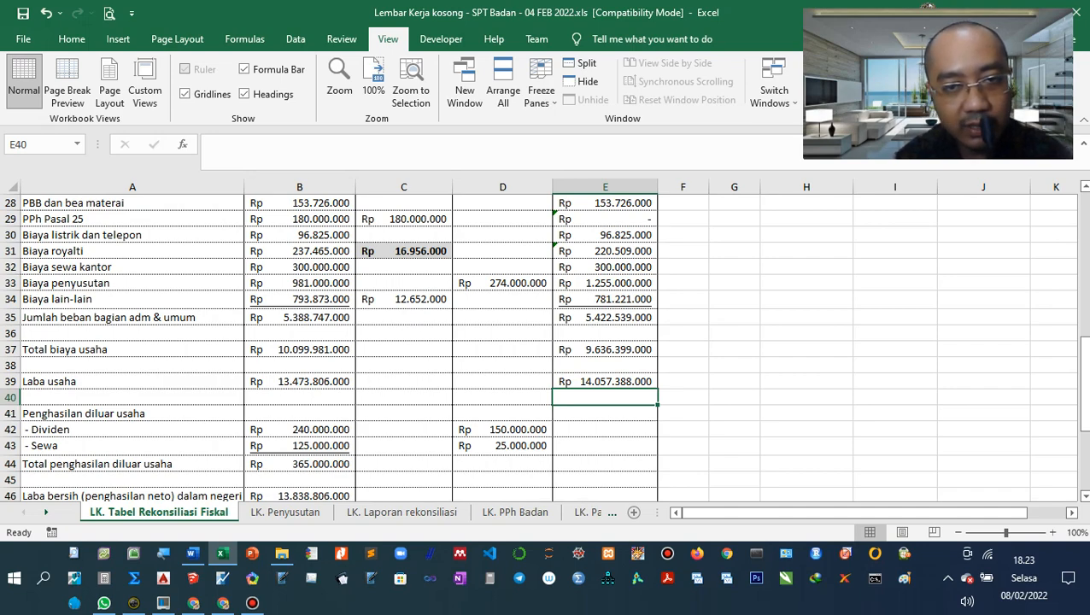
{"action": "scroll", "coordinate": [543, 346], "scroll_direction": "down", "scroll_amount": 1}
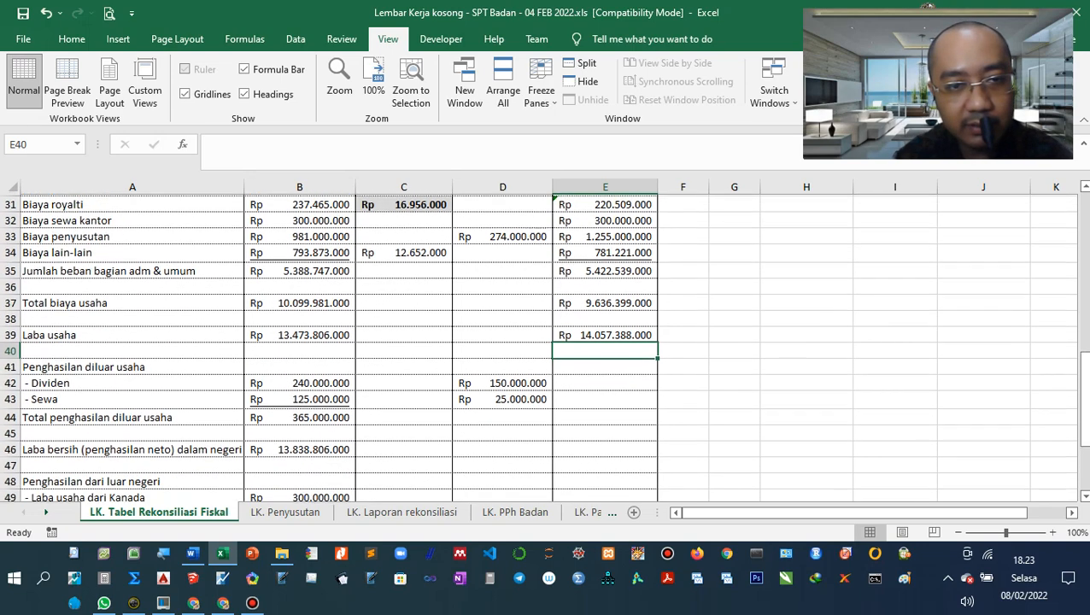
{"action": "key", "text": "Down"}
{"action": "key", "text": "Down"}
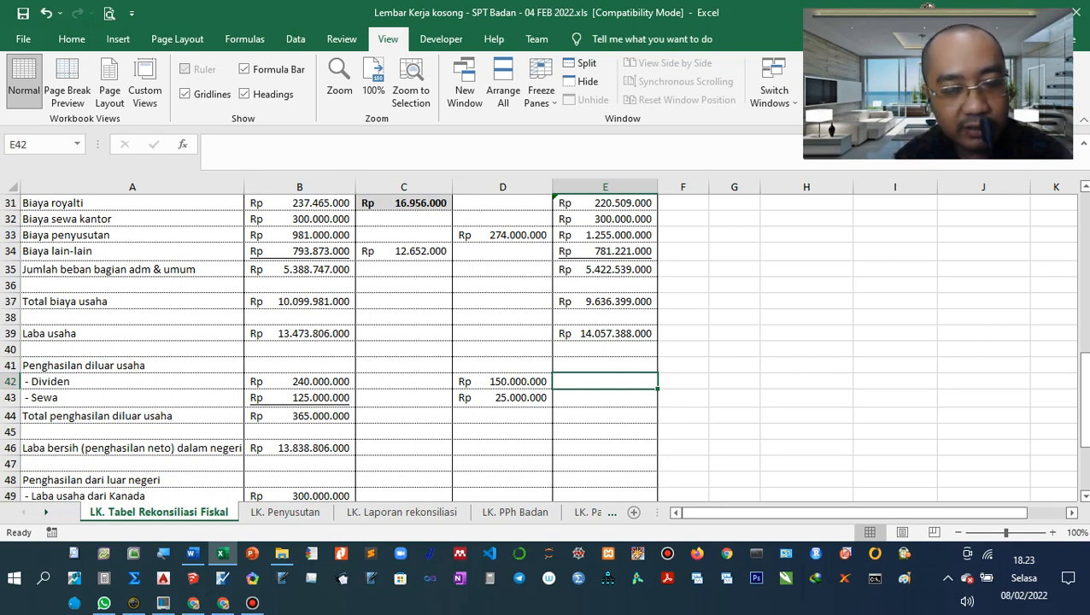
{"action": "type", "text": "="}
{"action": "key", "text": "Left"}
{"action": "key", "text": "Left"}
{"action": "key", "text": "Left"}
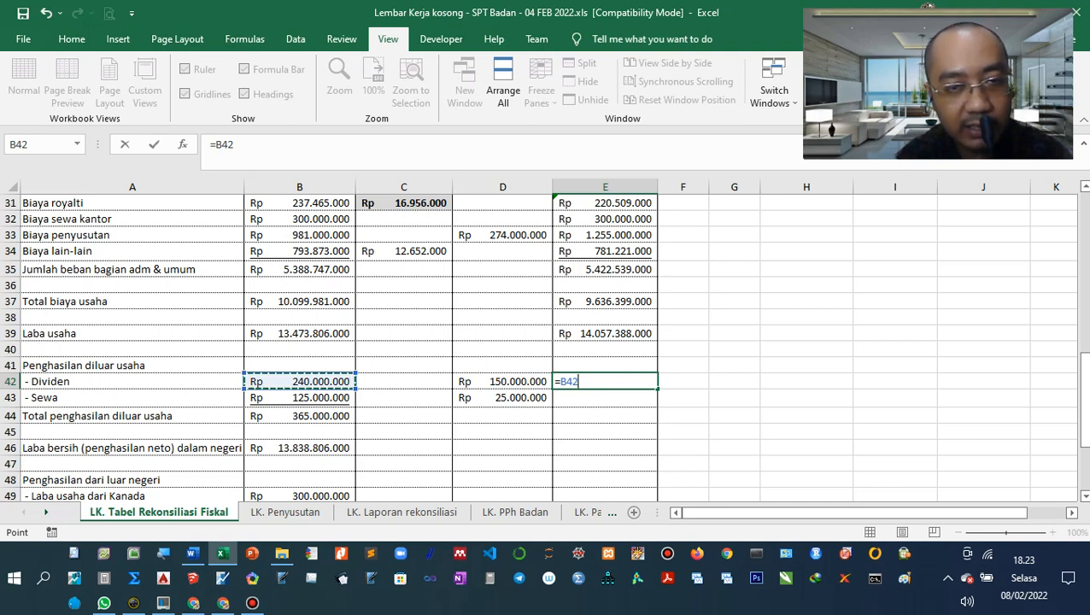
{"action": "type", "text": "-"}
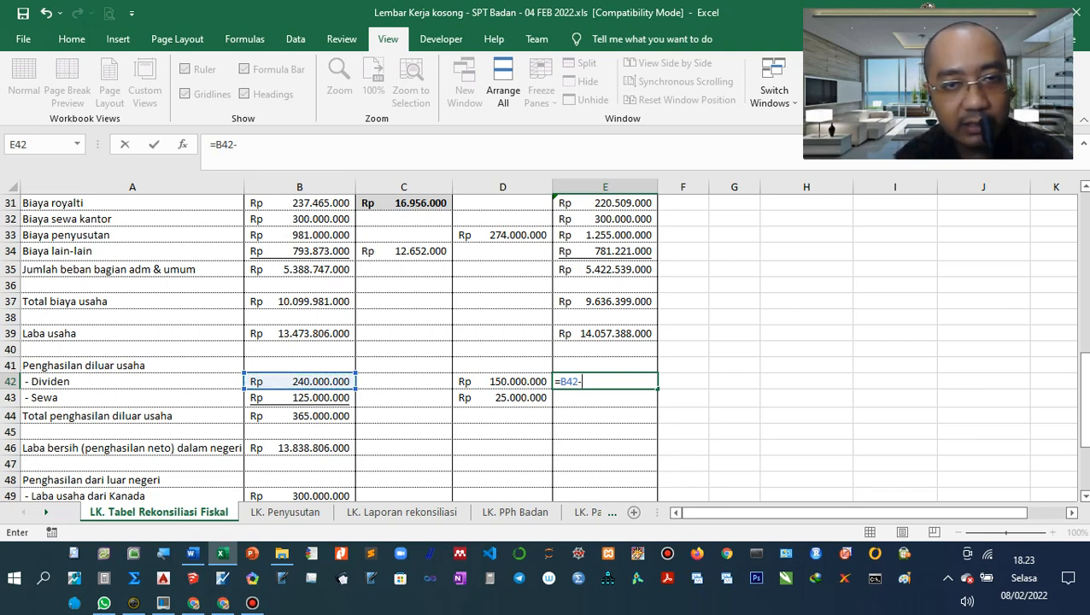
{"action": "key", "text": "Left"}
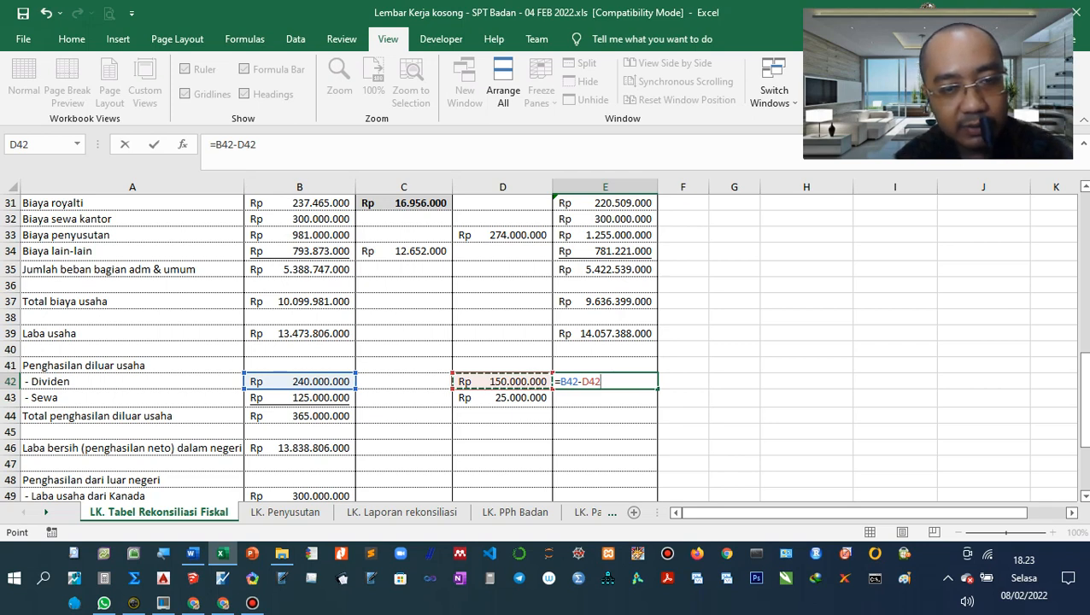
{"action": "key", "text": "Return"}
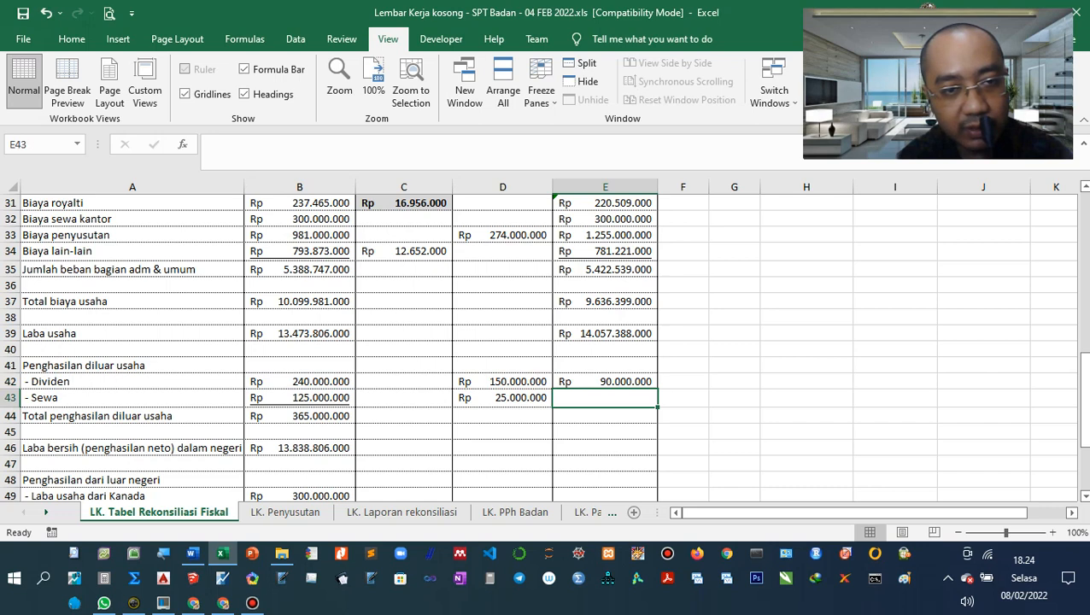
Calculate the fiscal Sewa amount in E43 with the formula =B43-D43
{"action": "type", "text": "="}
{"action": "key", "text": "Left"}
{"action": "key", "text": "Left"}
{"action": "key", "text": "Left"}
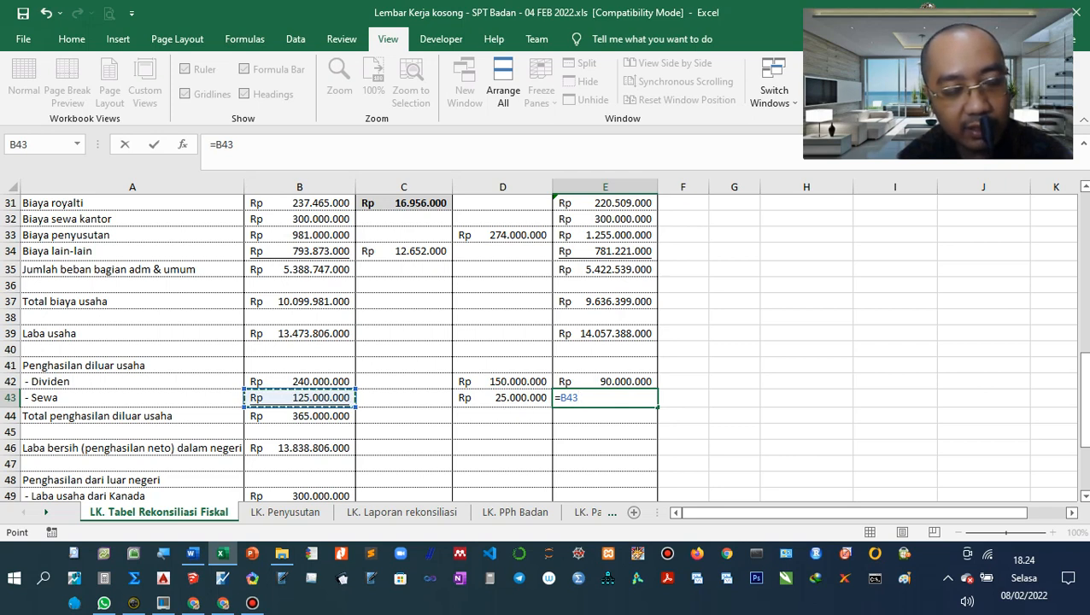
{"action": "type", "text": "-"}
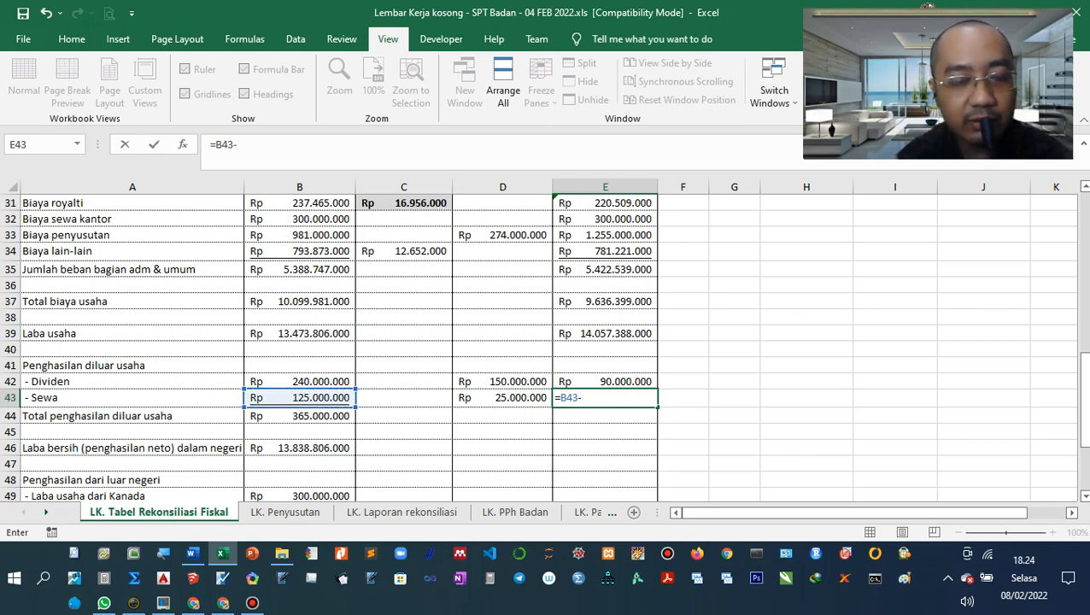
{"action": "key", "text": "Left"}
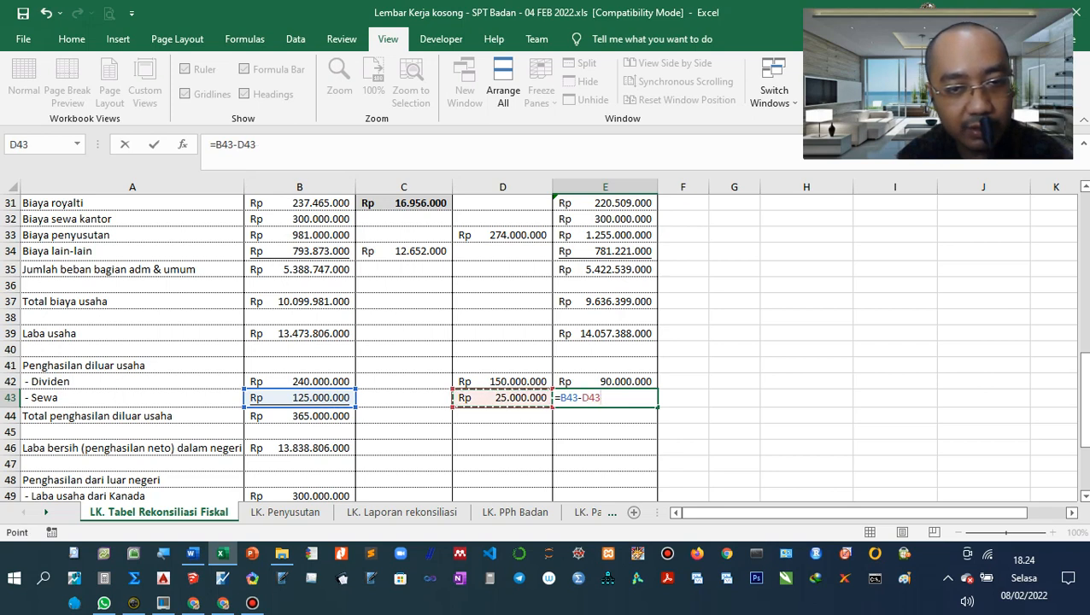
{"action": "key", "text": "Return"}
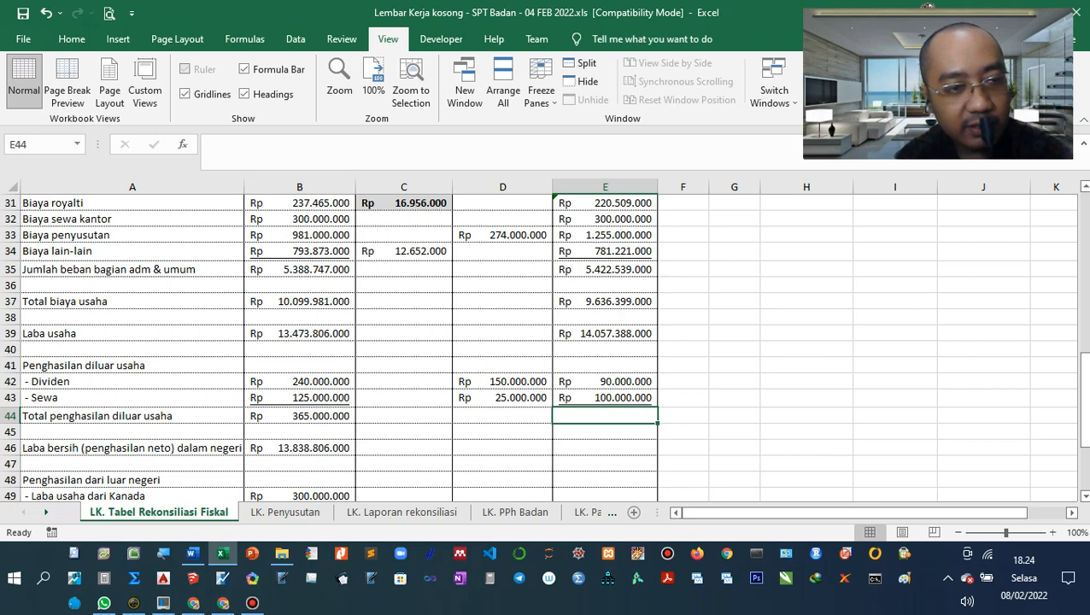
Calculate the fiscal Total penghasilan diluar usaha in E44 by adding E42 and E43
{"action": "type", "text": "="}
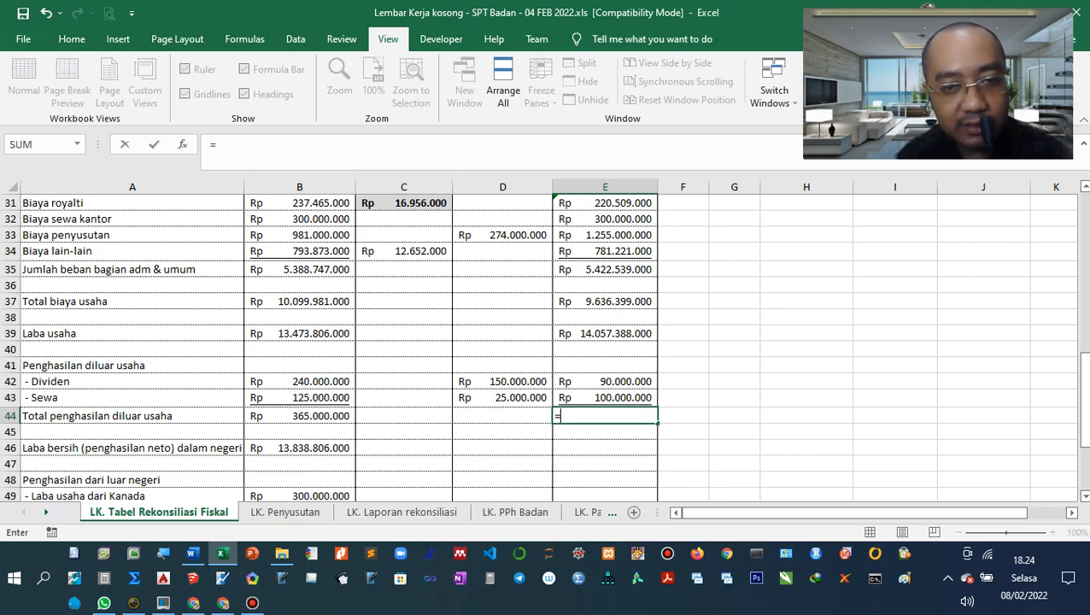
{"action": "key", "text": "Up"}
{"action": "key", "text": "Up"}
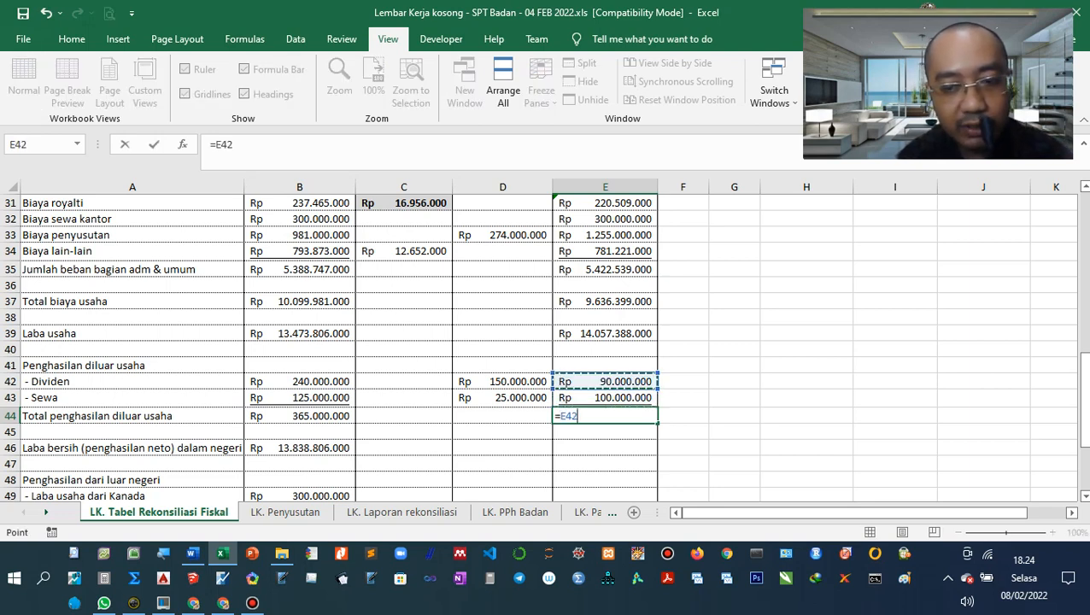
{"action": "type", "text": "+"}
{"action": "key", "text": "Up"}
{"action": "key", "text": "Return"}
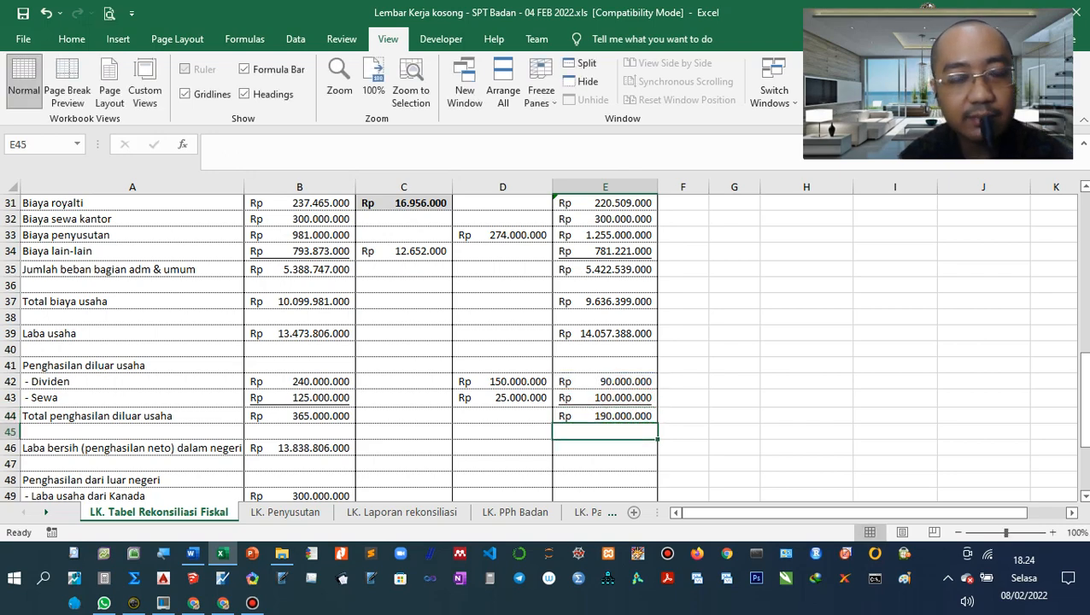
Calculate the fiscal Laba bersih dalam negeri in E46 with =E39+E44, adding Laba usaha and Total penghasilan diluar usaha
{"action": "scroll", "coordinate": [543, 346], "scroll_direction": "down", "scroll_amount": 1}
{"action": "key", "text": "Down"}
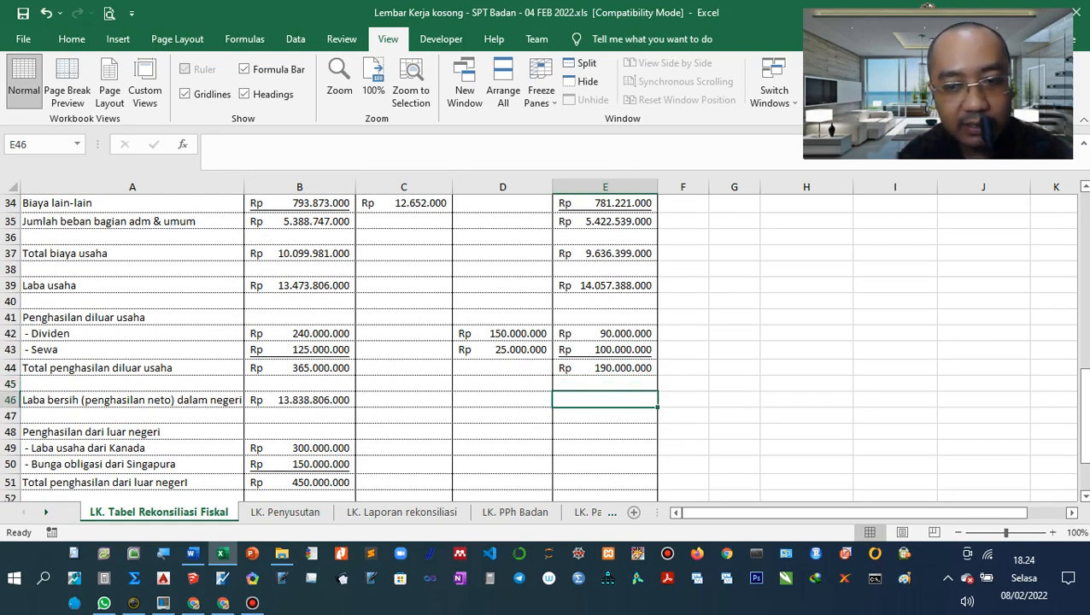
{"action": "type", "text": "="}
{"action": "key", "text": "Up"}
{"action": "key", "text": "Up"}
{"action": "key", "text": "Up"}
{"action": "key", "text": "Up"}
{"action": "key", "text": "Up"}
{"action": "key", "text": "Up"}
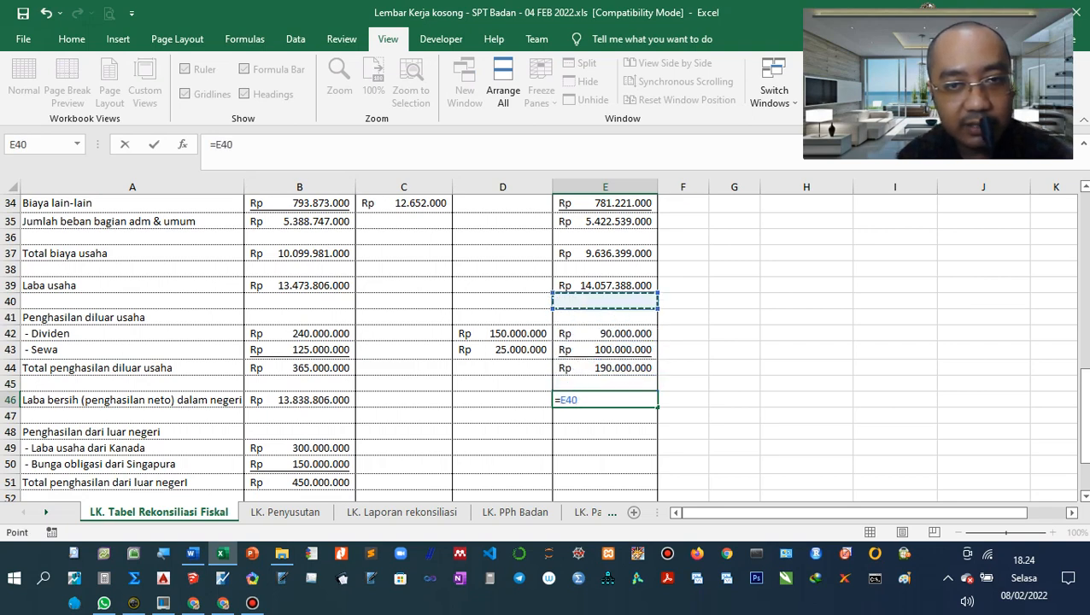
{"action": "key", "text": "Up"}
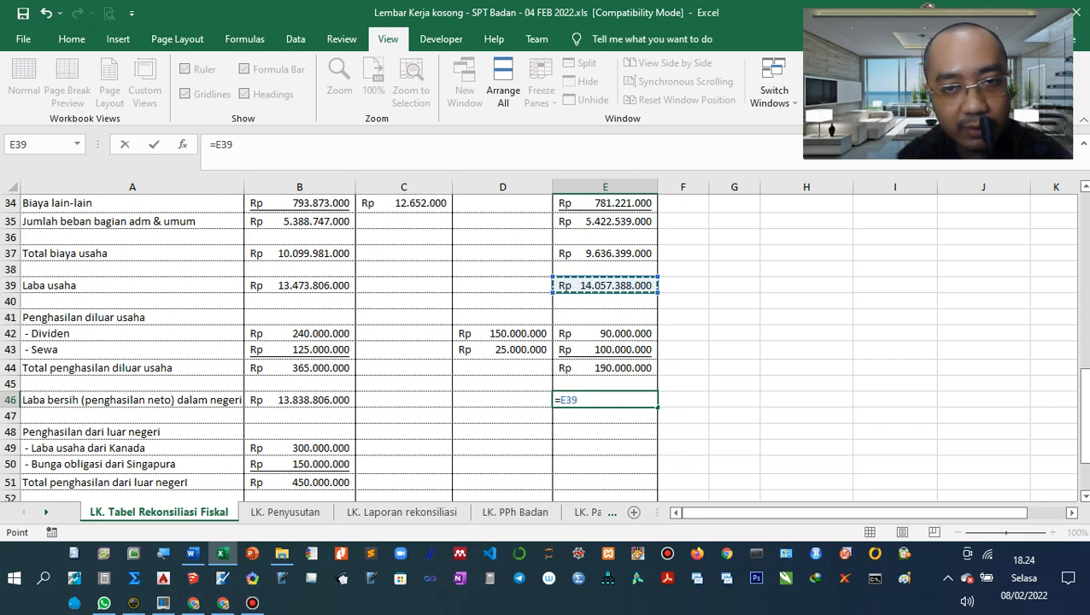
{"action": "type", "text": "+"}
{"action": "key", "text": "Up"}
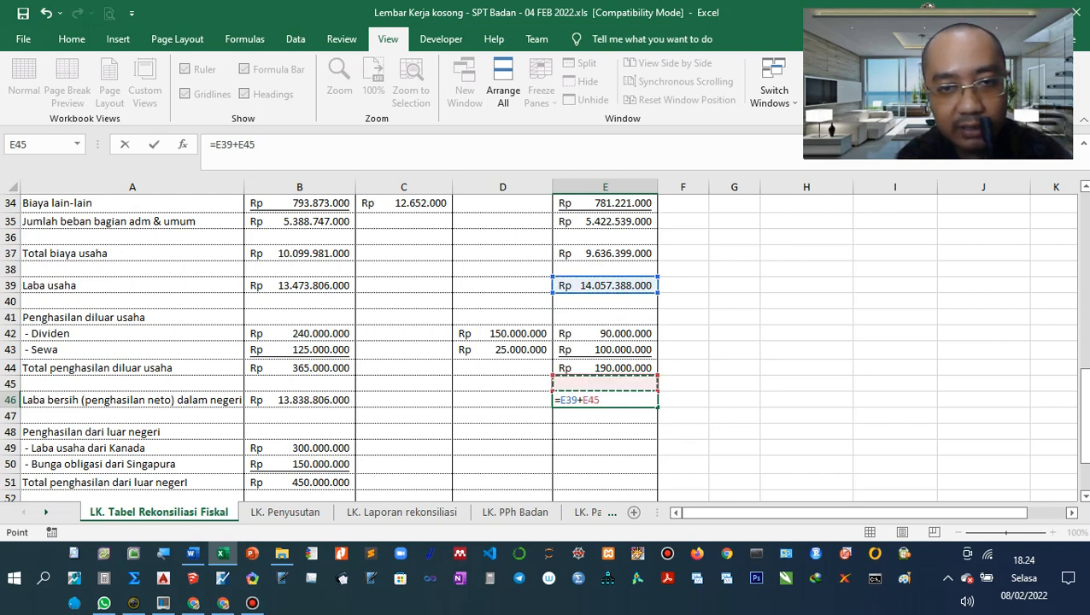
{"action": "key", "text": "Up"}
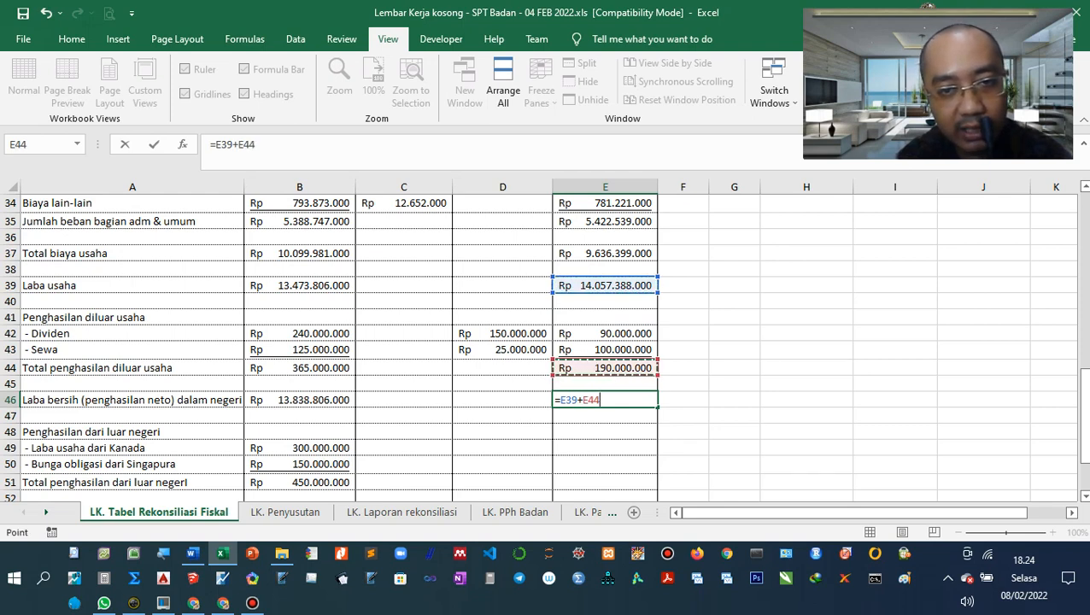
{"action": "key", "text": "Return"}
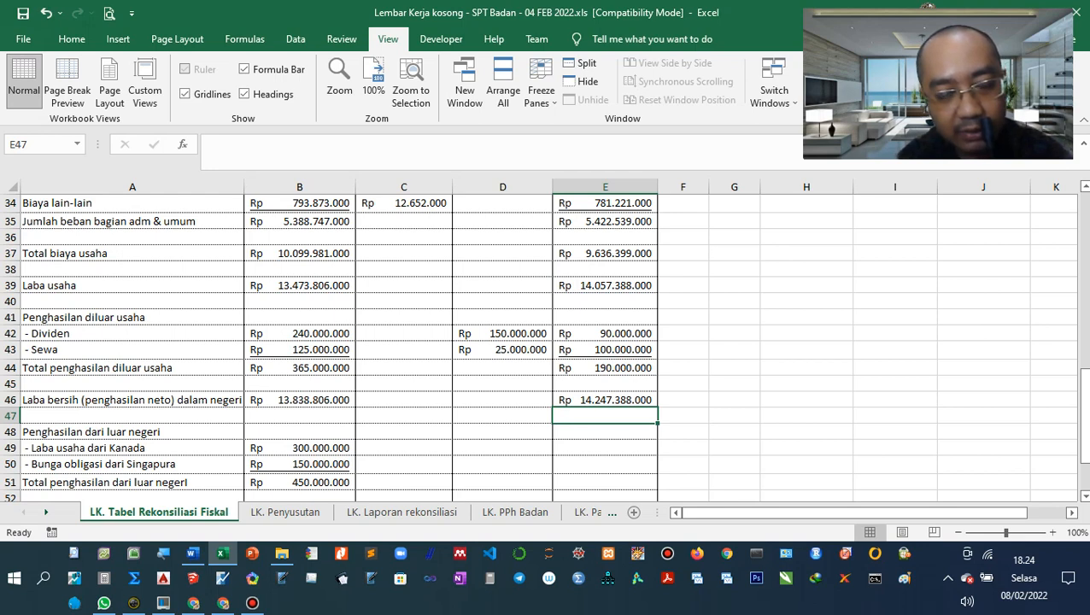
Carry the Laba usaha dari Kanada amount into the fiscal column, entering =B49 in E49
{"action": "key", "text": "Down"}
{"action": "key", "text": "Down"}
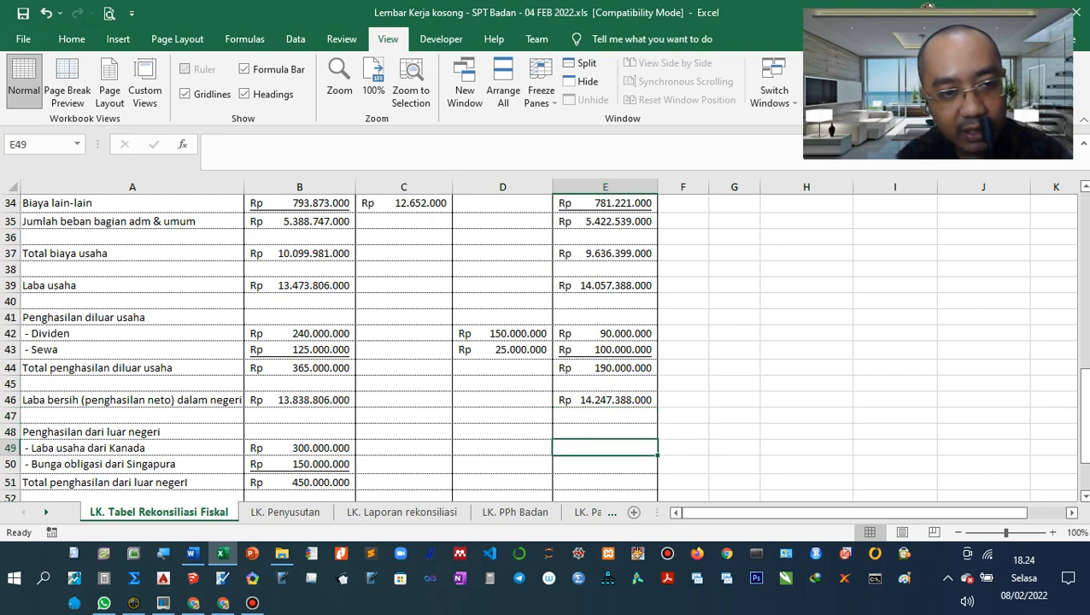
{"action": "type", "text": "="}
{"action": "key", "text": "Left"}
{"action": "key", "text": "Left"}
{"action": "key", "text": "Left"}
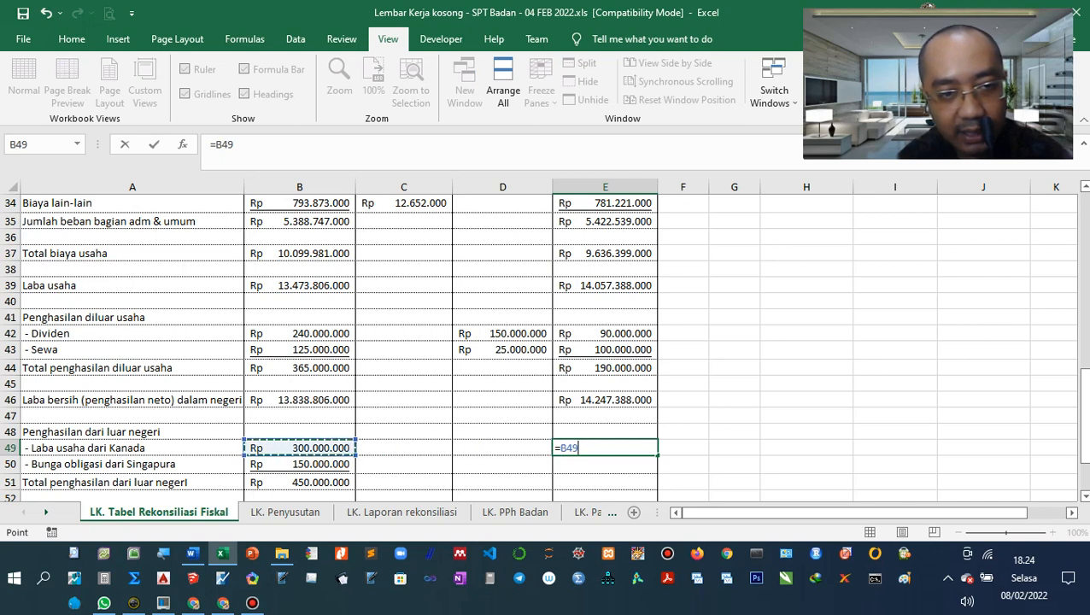
{"action": "key", "text": "Return"}
Carry the Bunga obligasi dari Singapura amount into the fiscal column, entering =B50 in E50
{"action": "type", "text": "="}
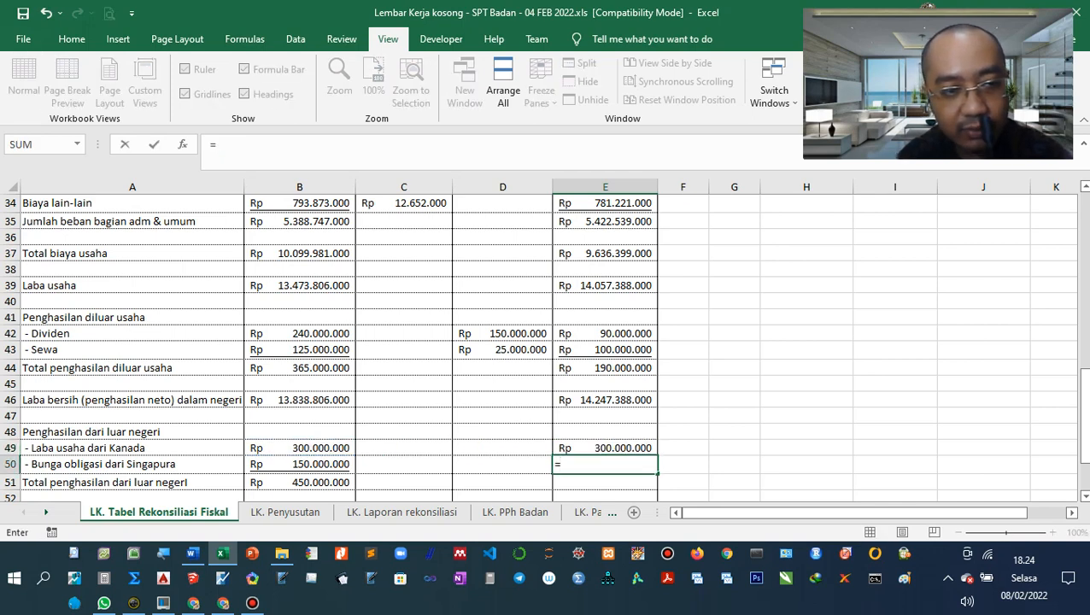
{"action": "key", "text": "Left"}
{"action": "key", "text": "Left"}
{"action": "key", "text": "Left"}
{"action": "key", "text": "Left"}
{"action": "key", "text": "Right"}
{"action": "key", "text": "Return"}
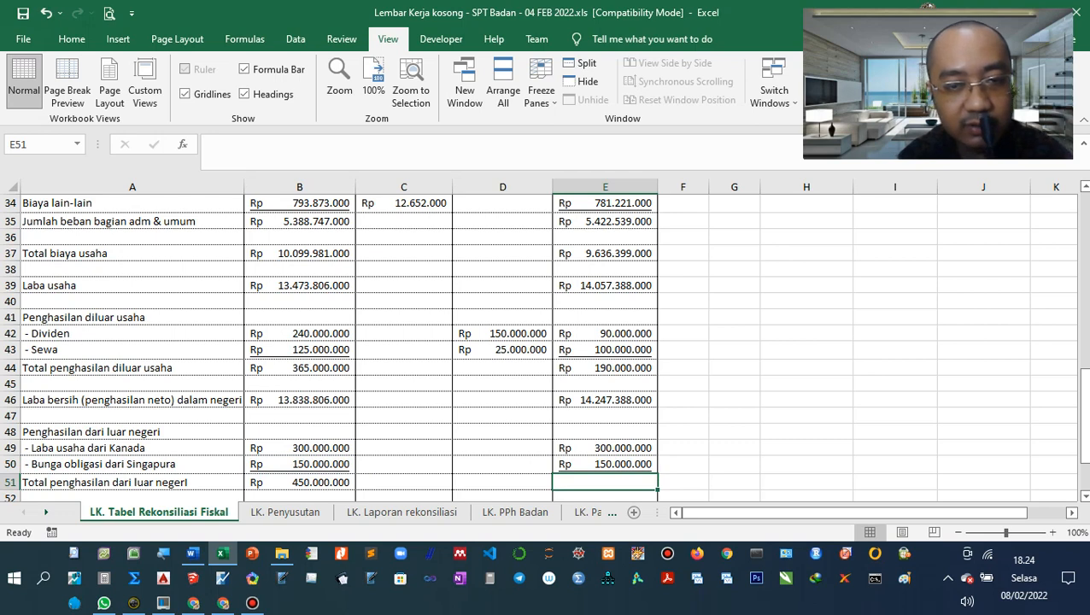
Calculate the fiscal Total penghasilan dari luar negeri in E51 by adding E49 and E50
{"action": "type", "text": "="}
{"action": "key", "text": "Up"}
{"action": "key", "text": "Up"}
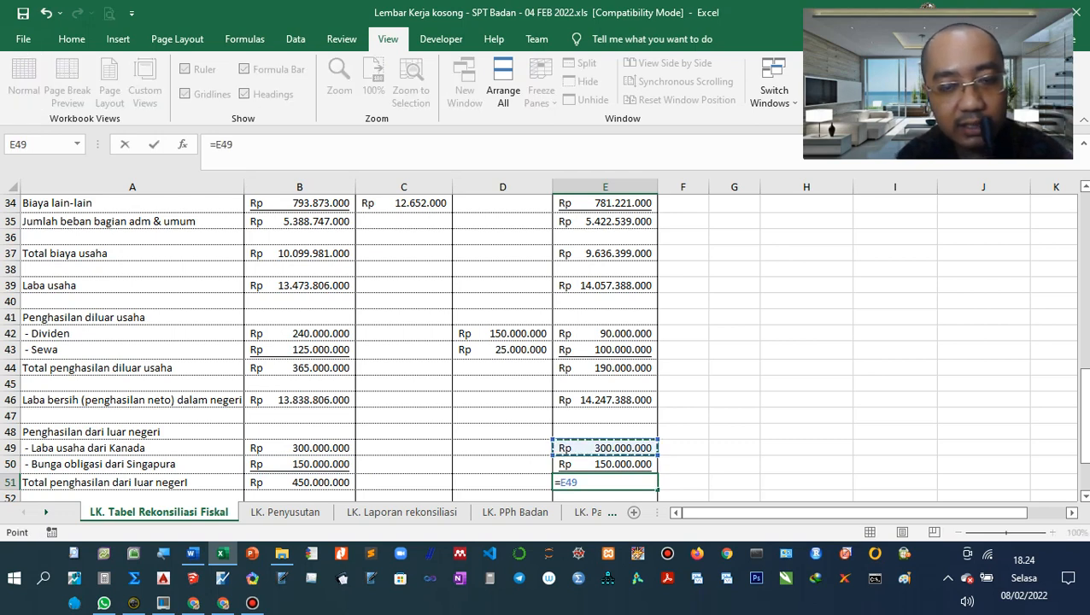
{"action": "type", "text": "+"}
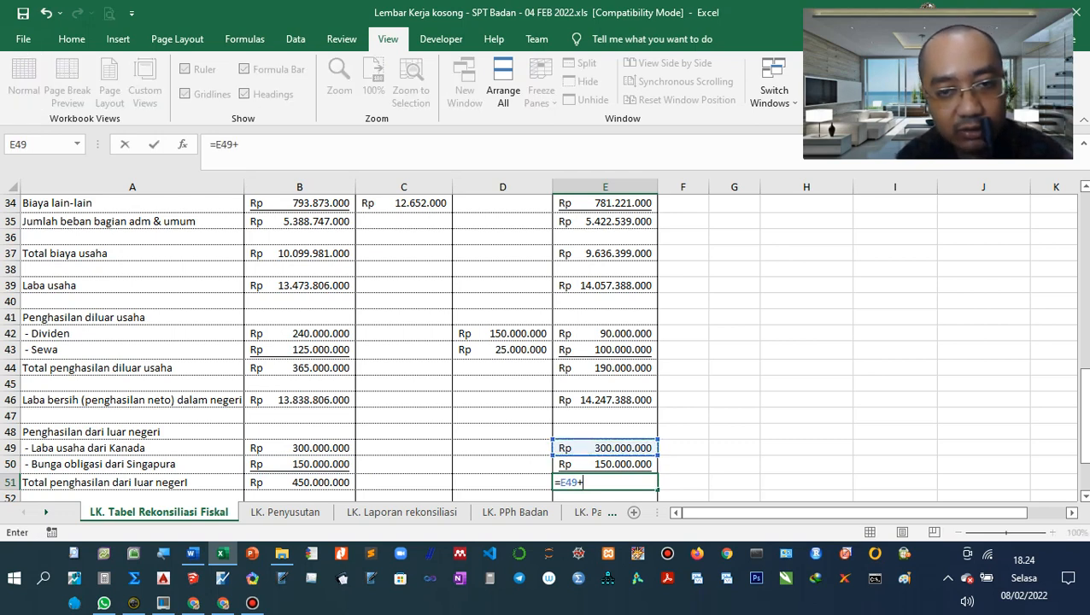
{"action": "key", "text": "Up"}
{"action": "key", "text": "Return"}
Calculate the fiscal Laba (penghasilan neto) in E53 with =E46+E51, adding domestic net profit and total foreign income
{"action": "key", "text": "Return"}
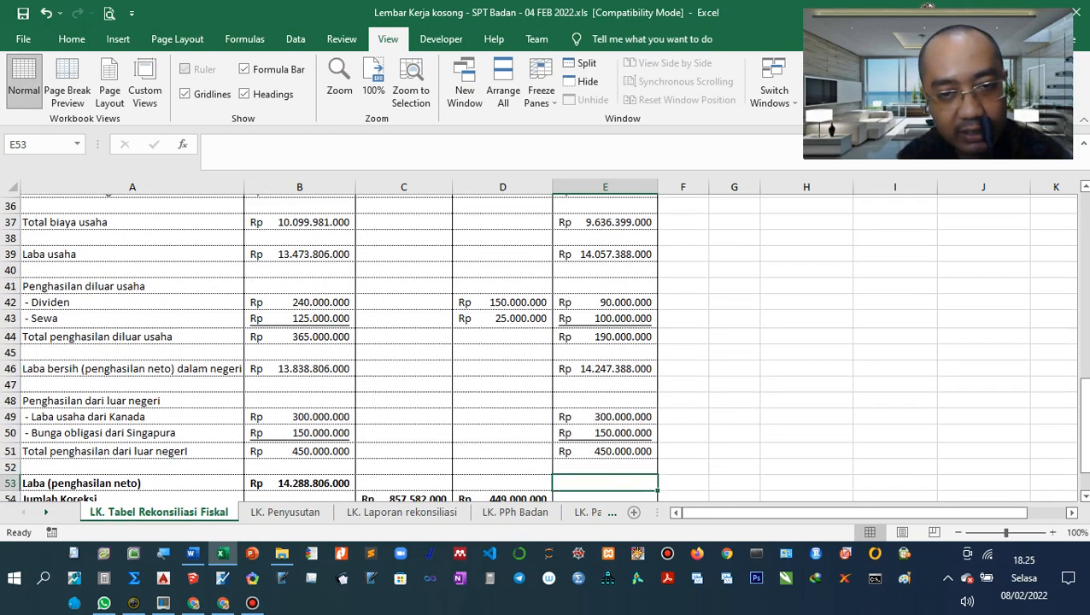
{"action": "key", "text": "Return"}
{"action": "key", "text": "Up"}
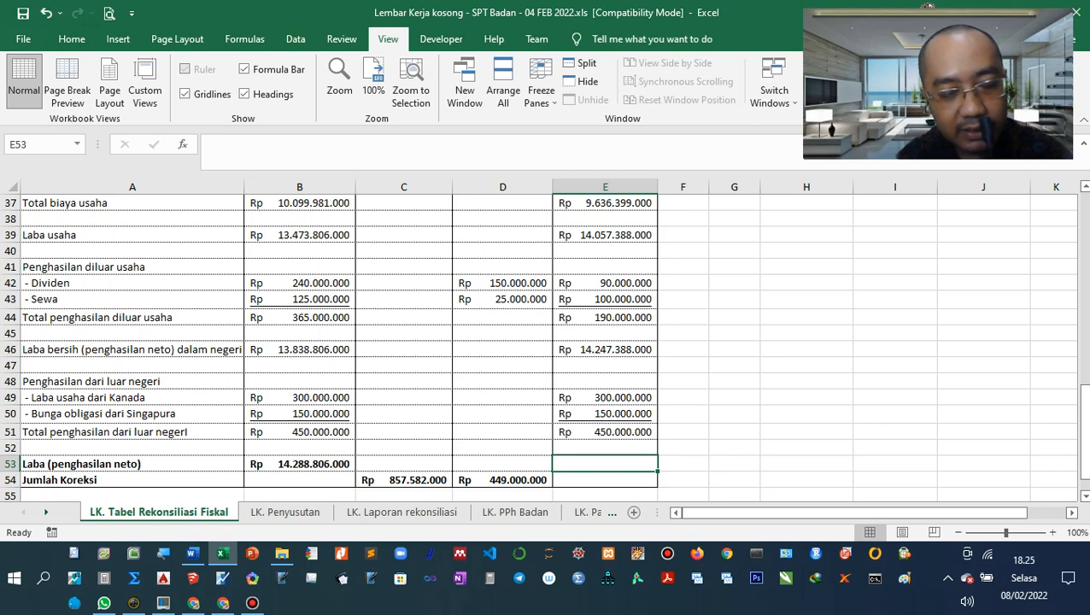
{"action": "type", "text": "="}
{"action": "key", "text": "Up"}
{"action": "key", "text": "Up"}
{"action": "key", "text": "Up"}
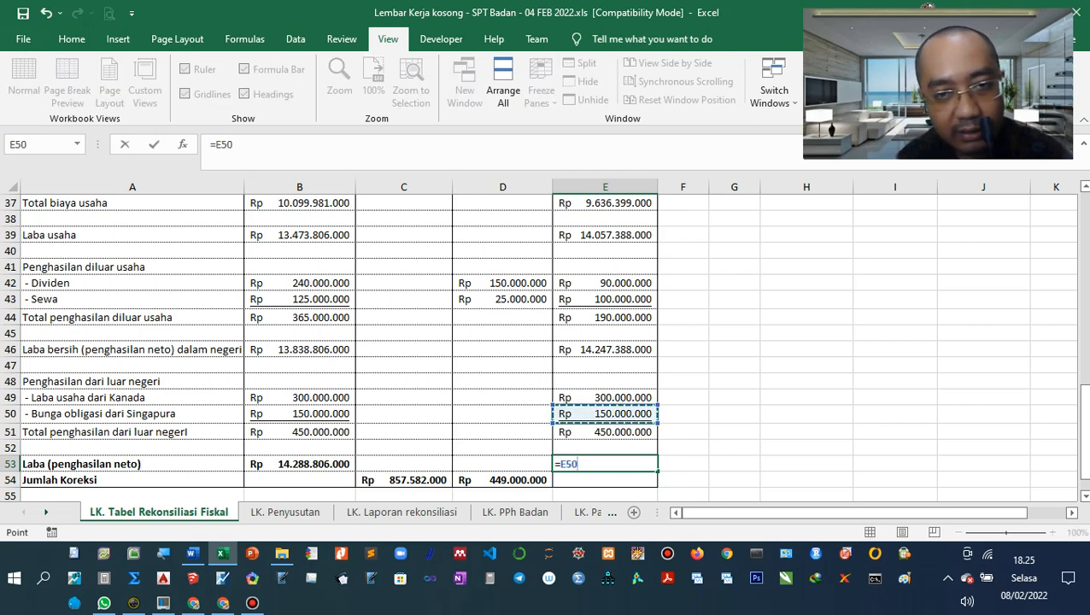
{"action": "key", "text": "Up"}
{"action": "key", "text": "Up"}
{"action": "key", "text": "Up"}
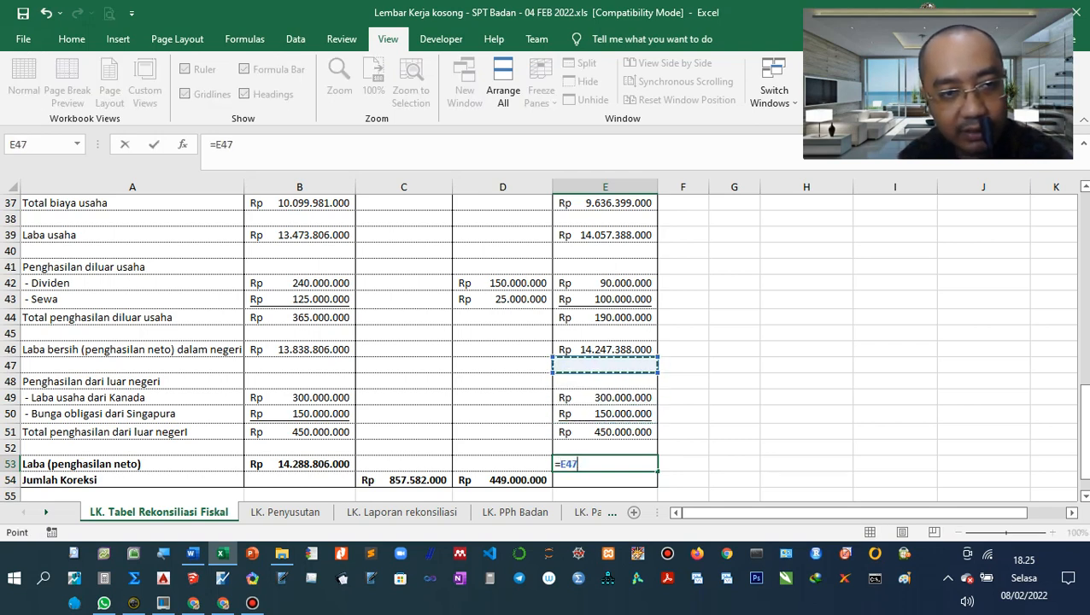
{"action": "key", "text": "Up"}
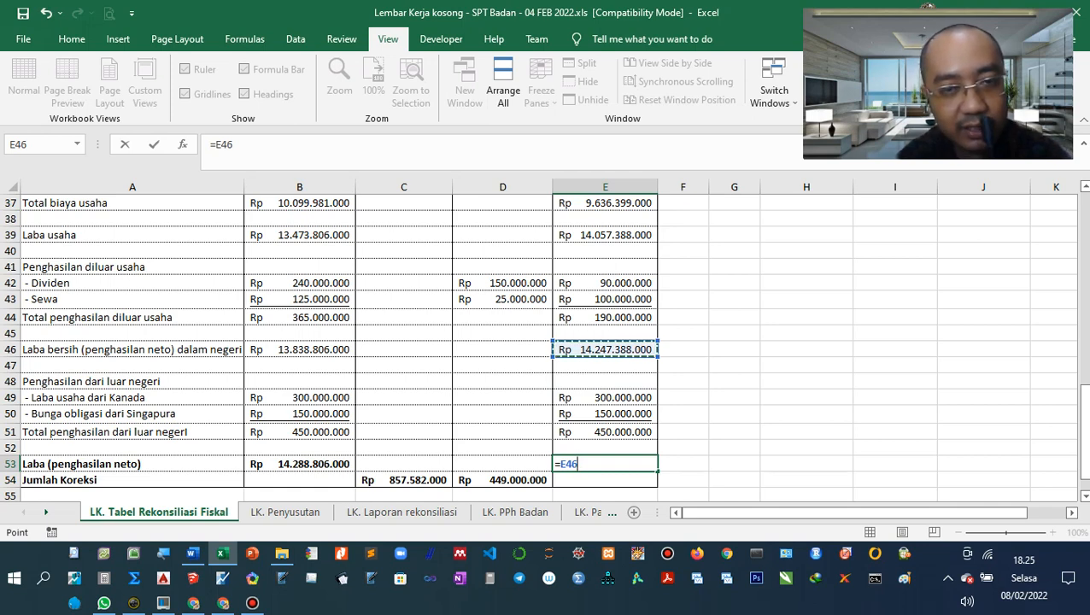
{"action": "type", "text": "+"}
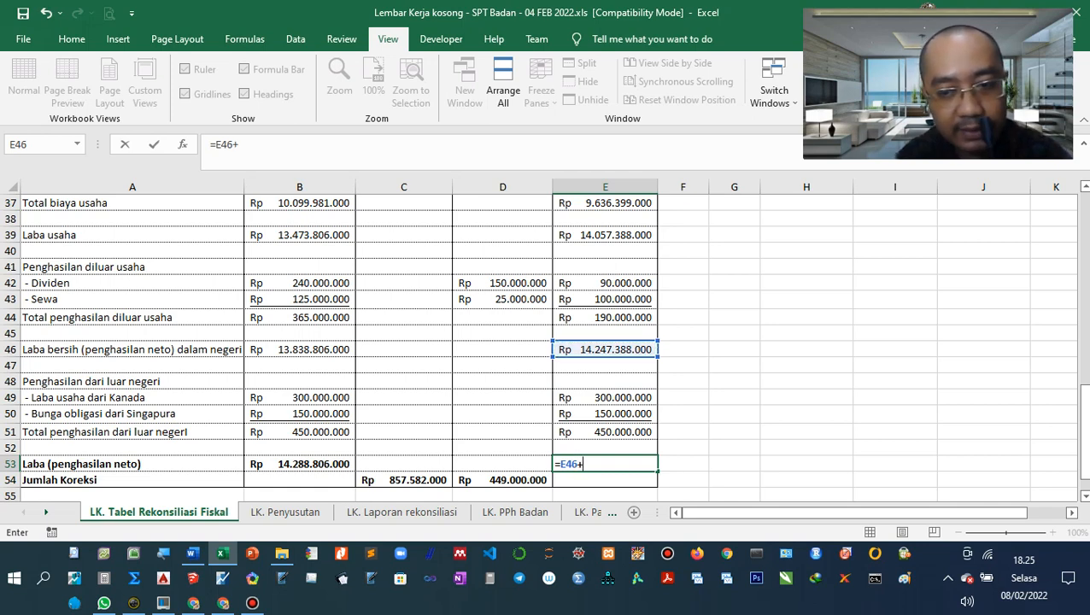
{"action": "key", "text": "Up"}
{"action": "key", "text": "Up"}
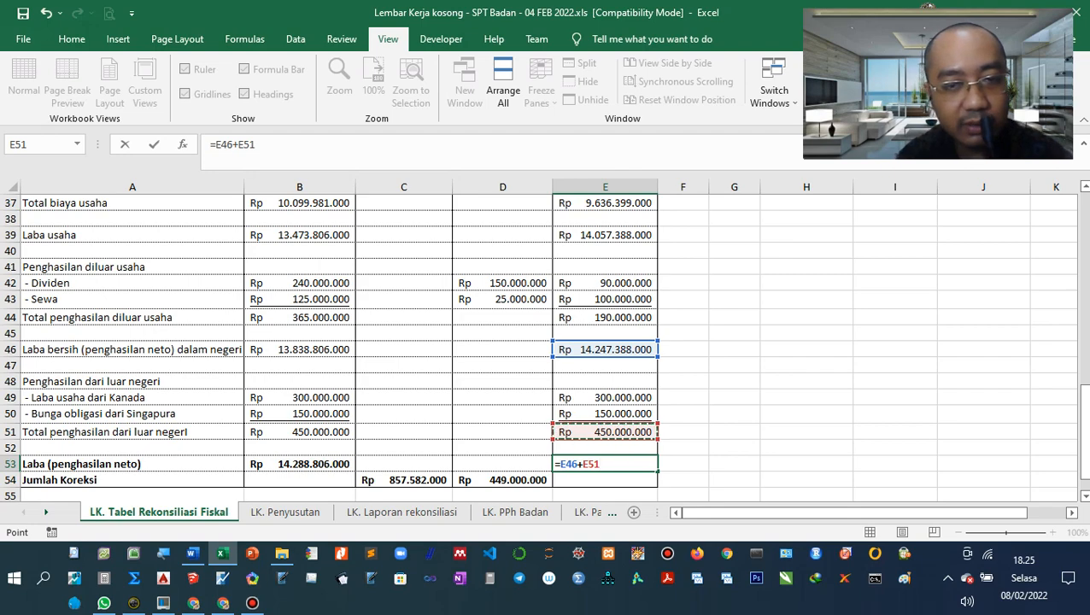
{"action": "key", "text": "Return"}
{"action": "scroll", "coordinate": [543, 346], "scroll_direction": "down", "scroll_amount": 1}
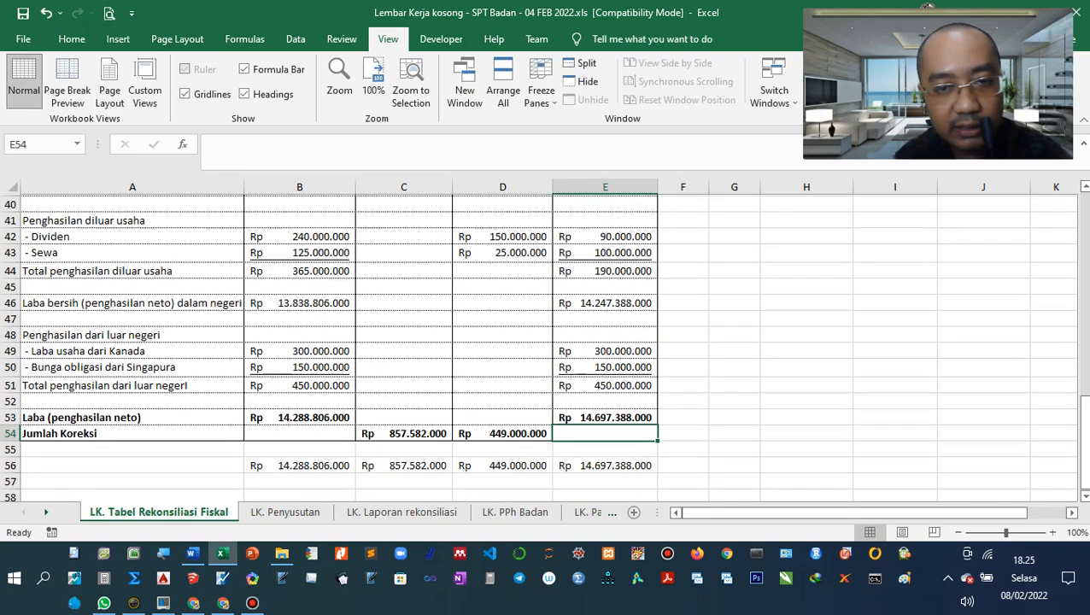
{"action": "scroll", "coordinate": [543, 346], "scroll_direction": "up", "scroll_amount": 1}
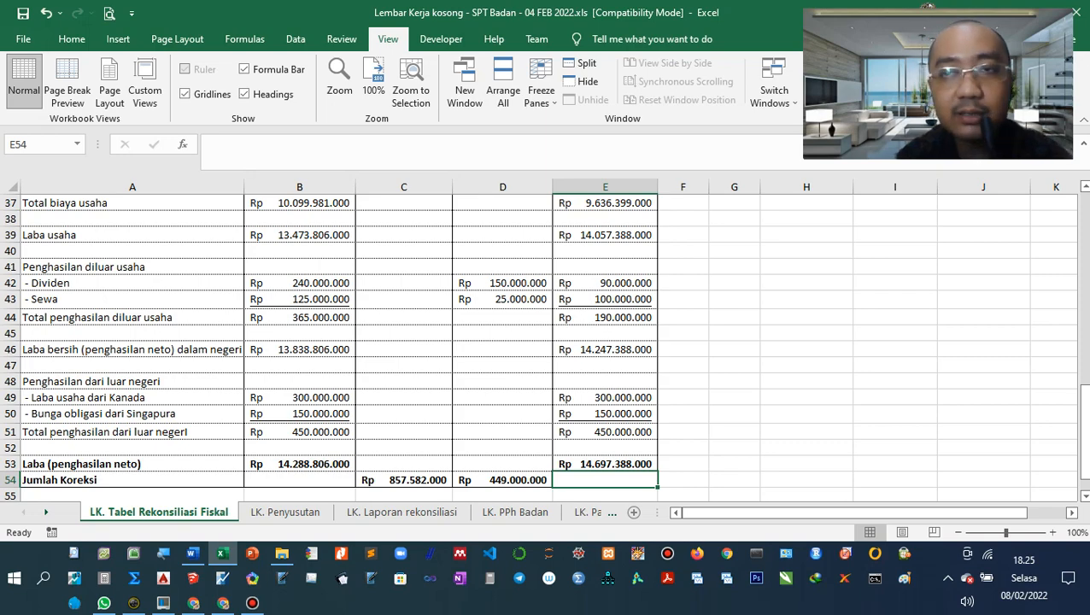
{"action": "scroll", "coordinate": [547, 342], "scroll_direction": "down", "scroll_amount": 1}
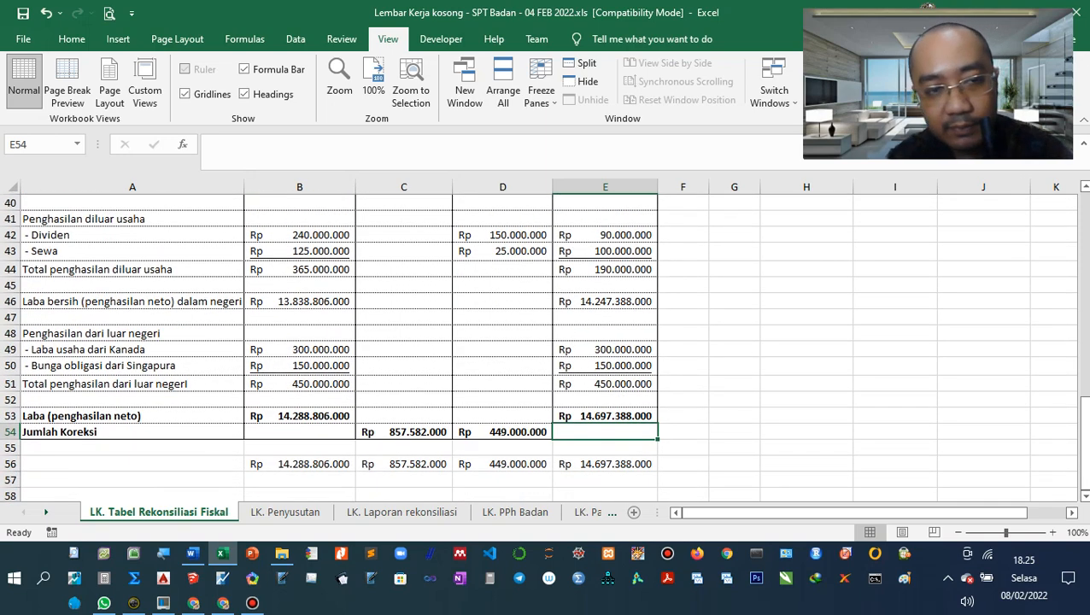
{"action": "scroll", "coordinate": [546, 342], "scroll_direction": "up", "scroll_amount": 1}
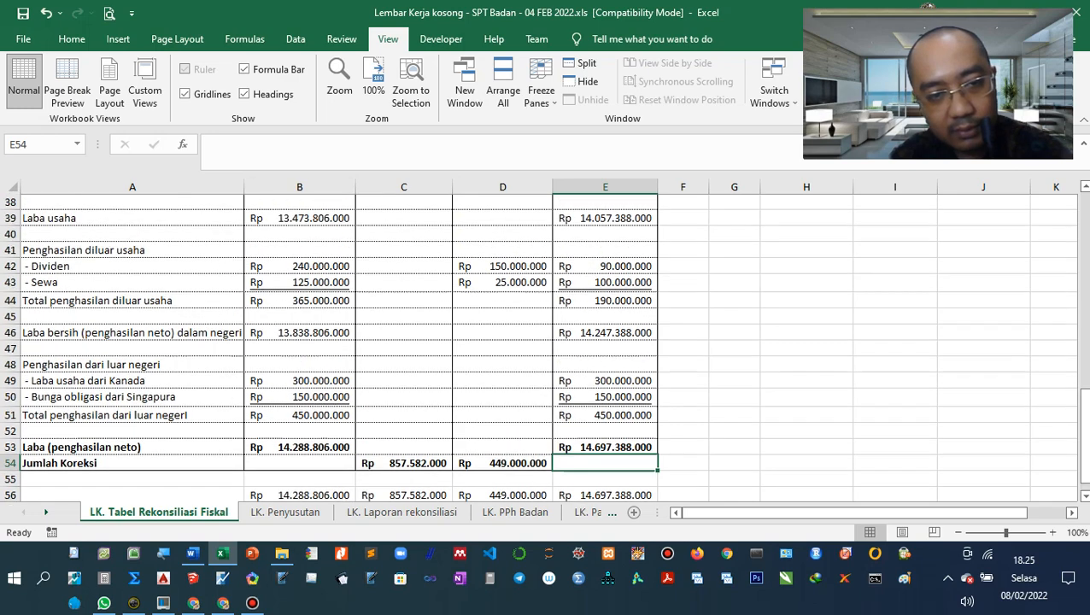